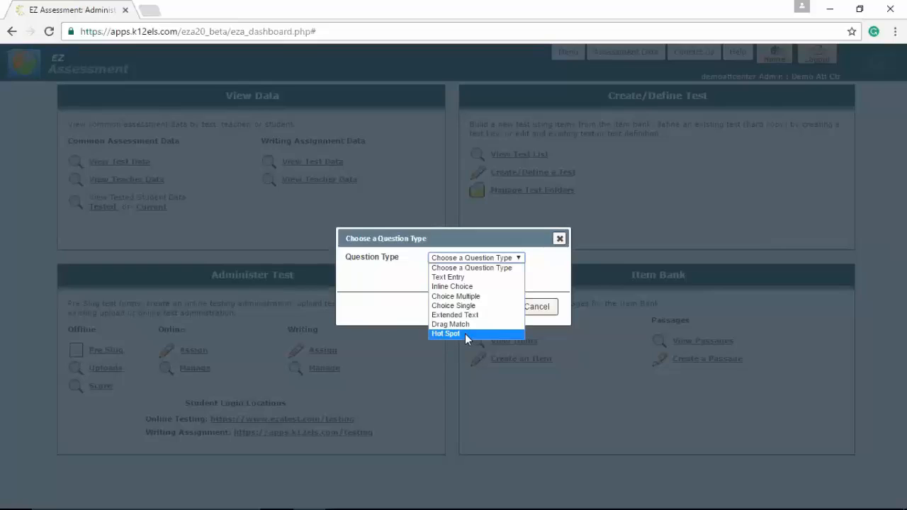
Create a new item with the Text Entry question type.
click(464, 276)
click(490, 306)
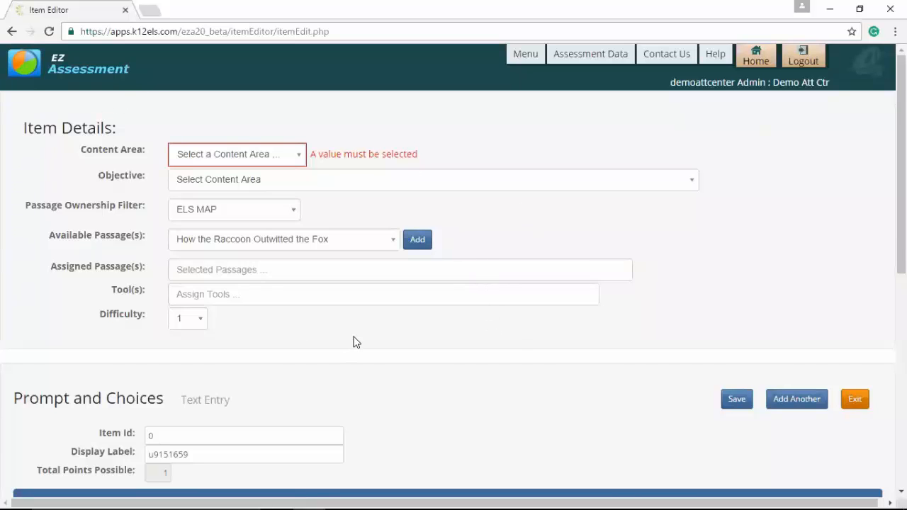
click(220, 156)
click(251, 127)
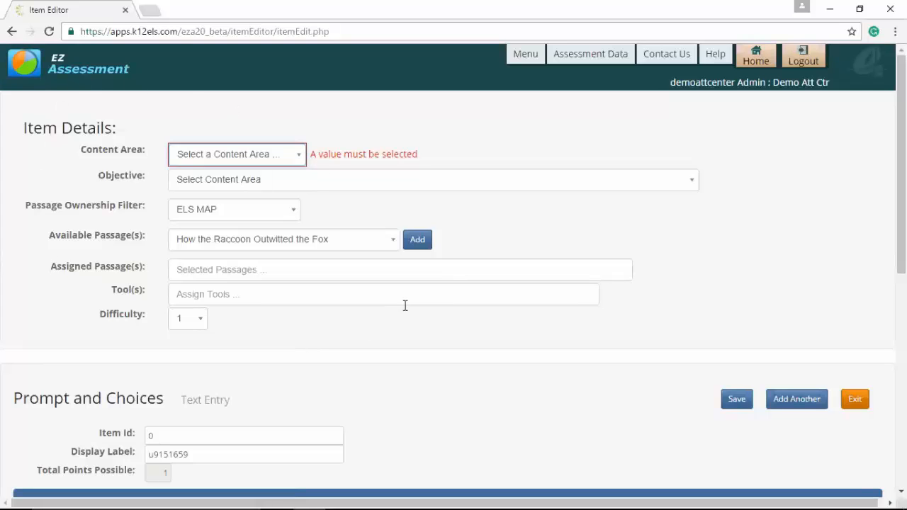
click(295, 214)
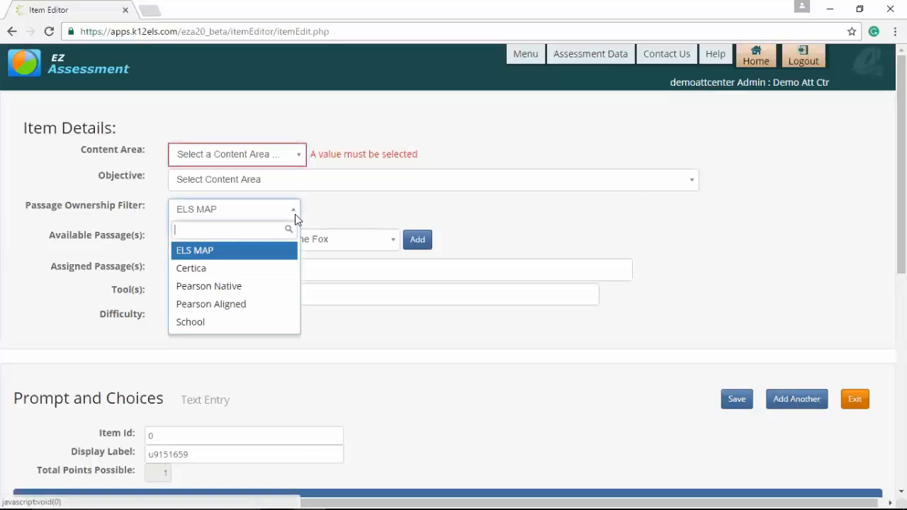
click(341, 207)
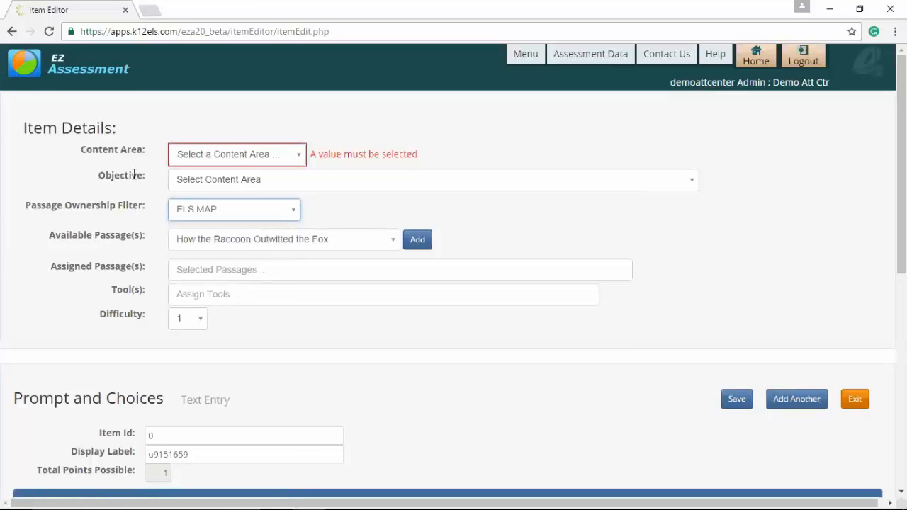
Set the content area to (CCSS) 4th Gr. Language and the objective to 4L2c, using a comma before a coordinating conjunction.
click(249, 169)
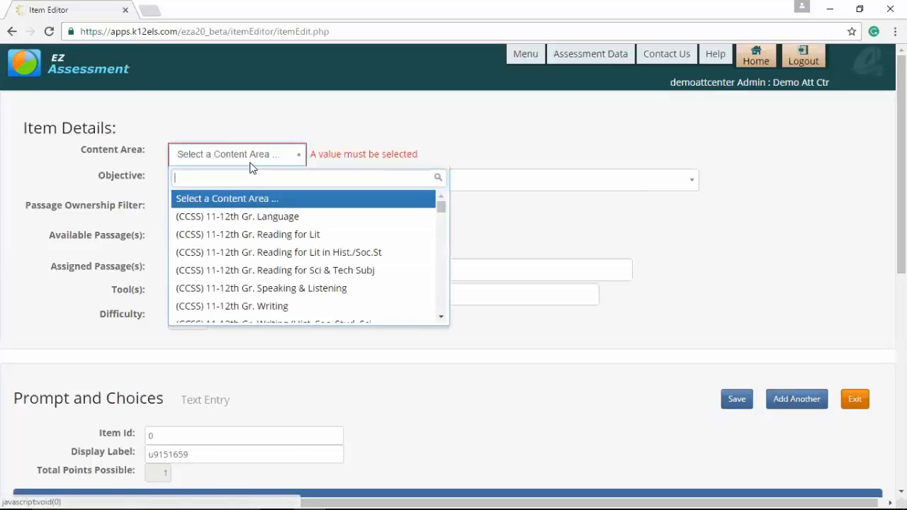
scroll(301, 248, down, 3)
scroll(304, 250, down, 8)
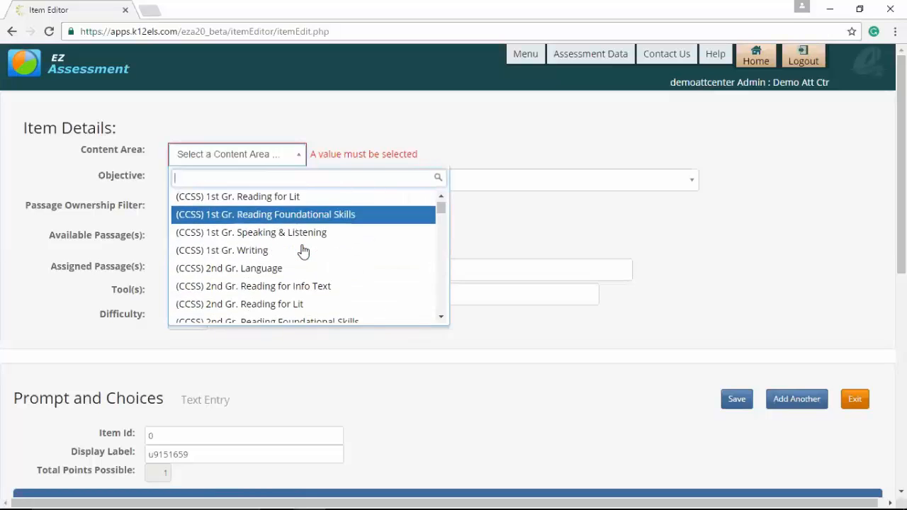
click(292, 284)
click(229, 180)
scroll(287, 243, down, 1)
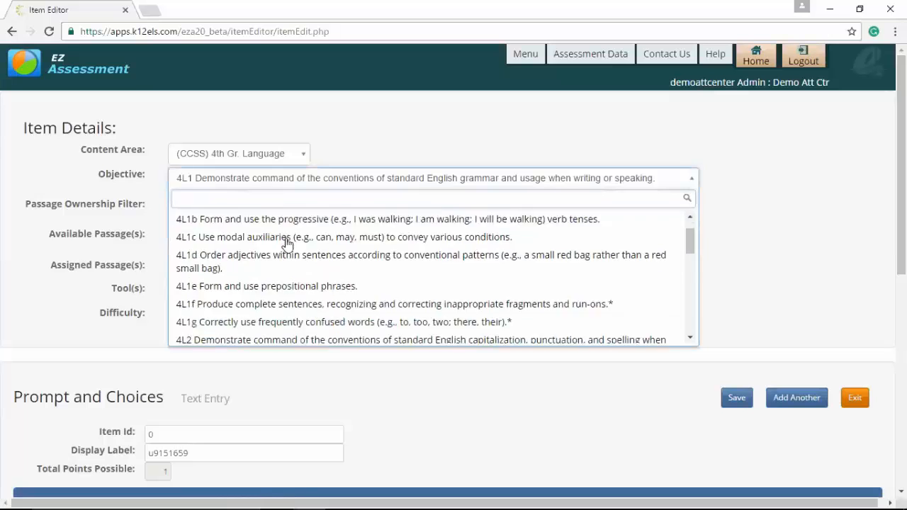
scroll(287, 243, down, 2)
click(308, 312)
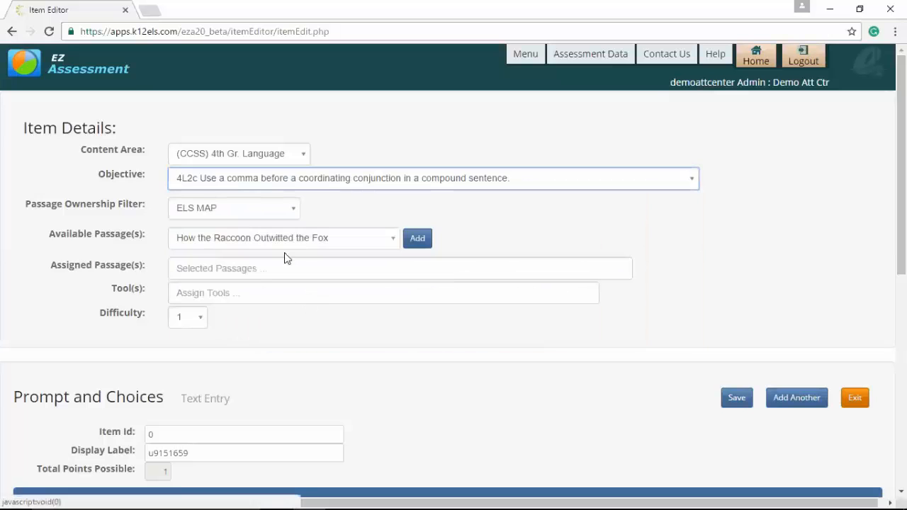
Filter the passages to Pearson Native and assign the passage The Longest Bridge to the item.
click(261, 209)
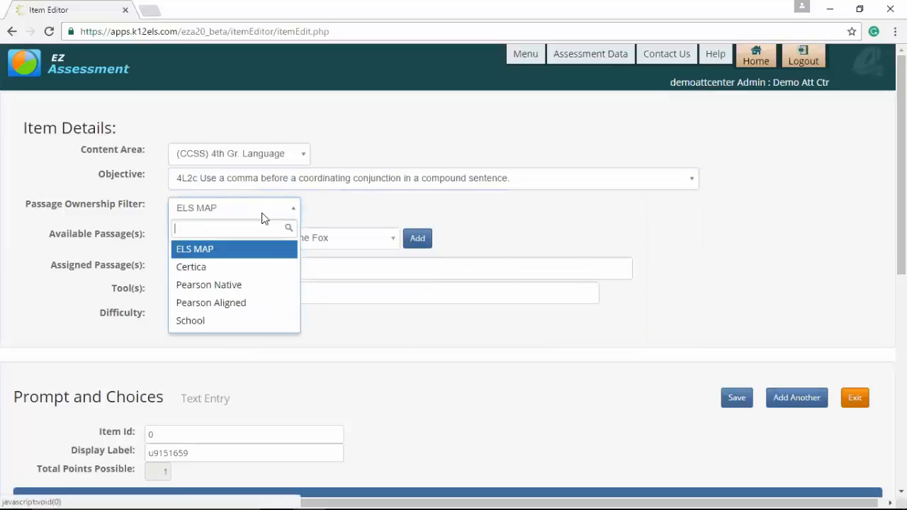
click(275, 286)
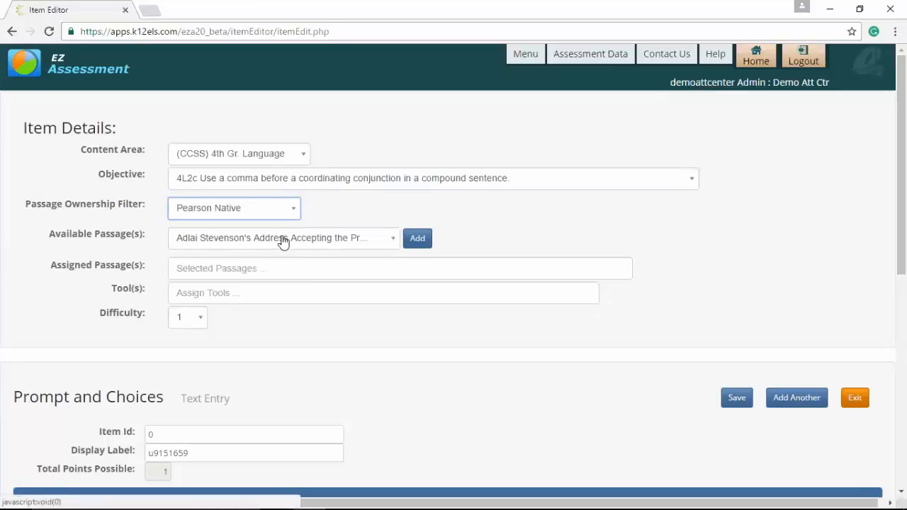
click(280, 241)
scroll(302, 292, down, 1)
scroll(297, 305, down, 1)
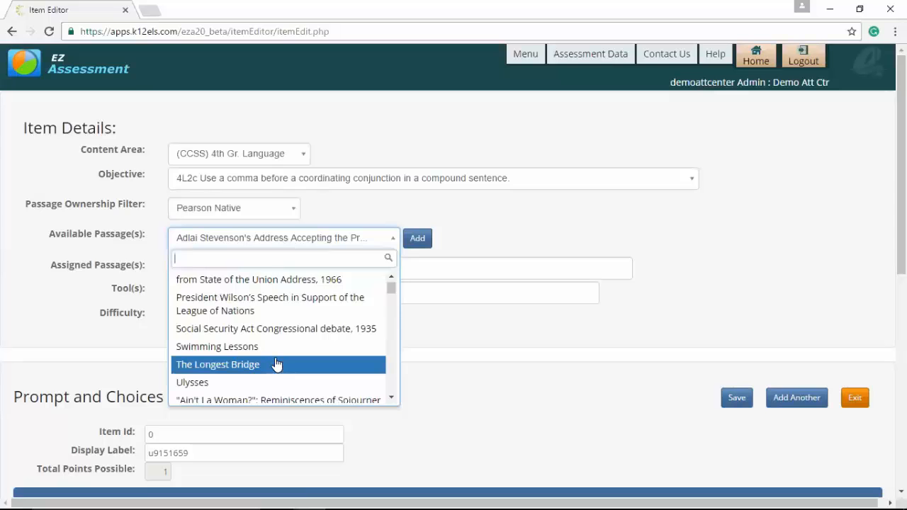
click(277, 366)
click(420, 242)
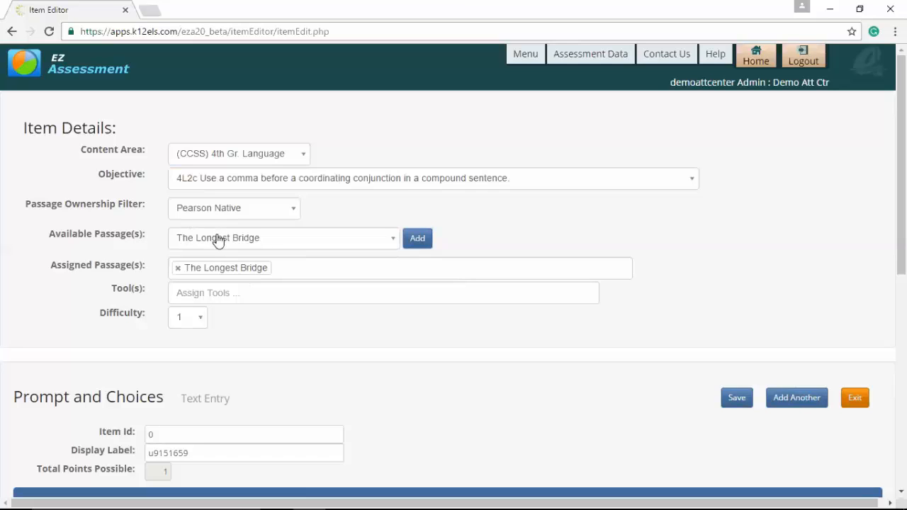
click(249, 297)
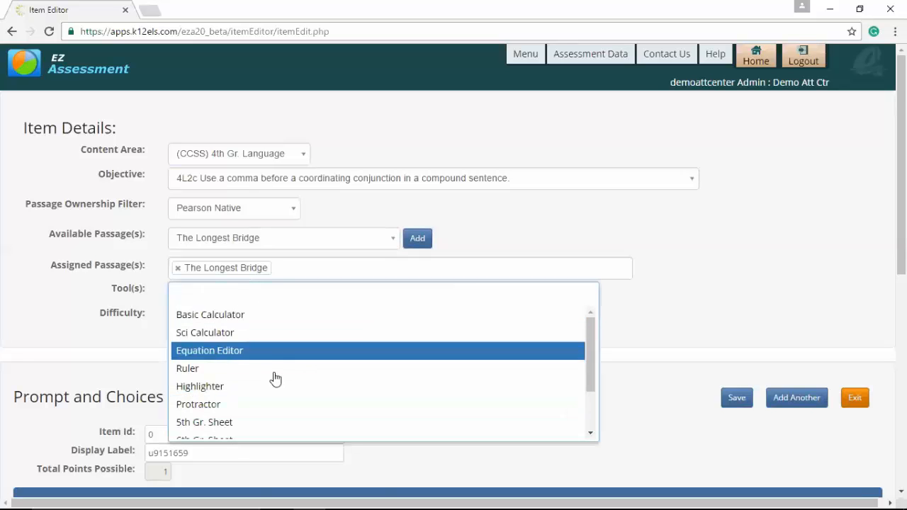
click(99, 296)
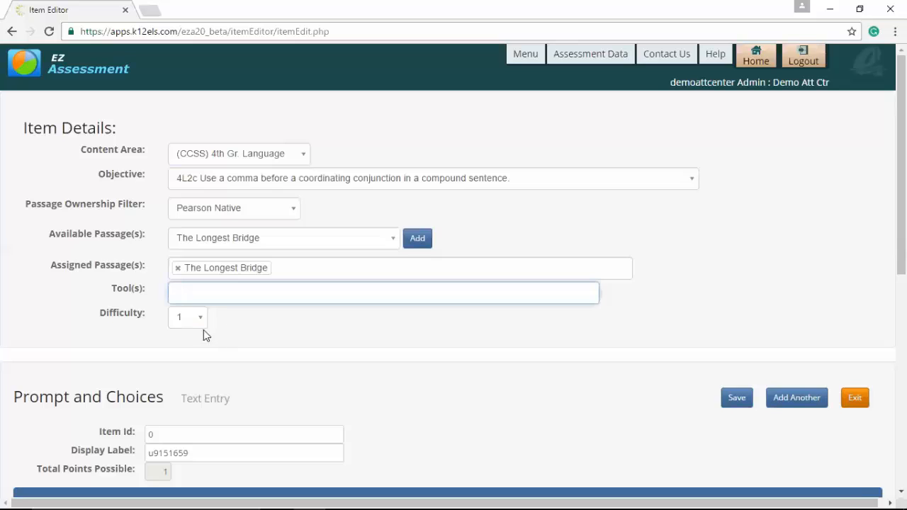
Replace the item's display label with Sample.
scroll(266, 339, down, 1)
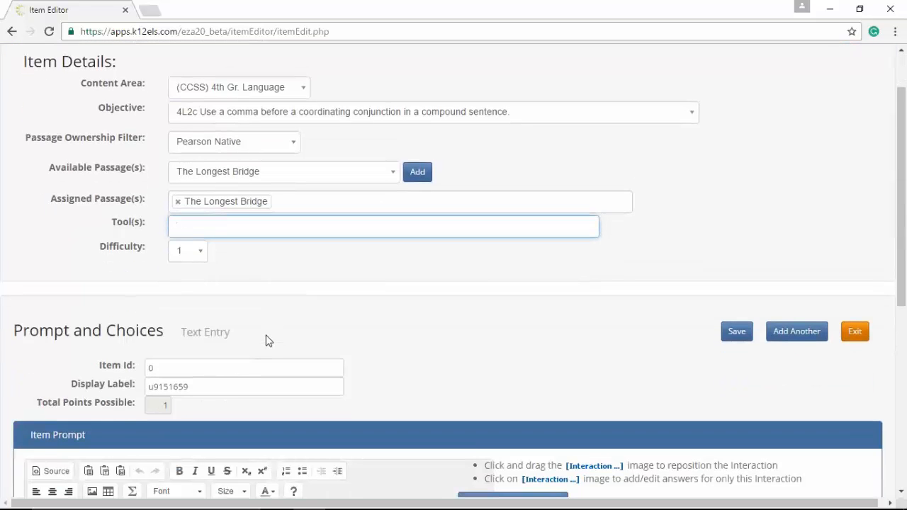
click(193, 386)
double_click(190, 386)
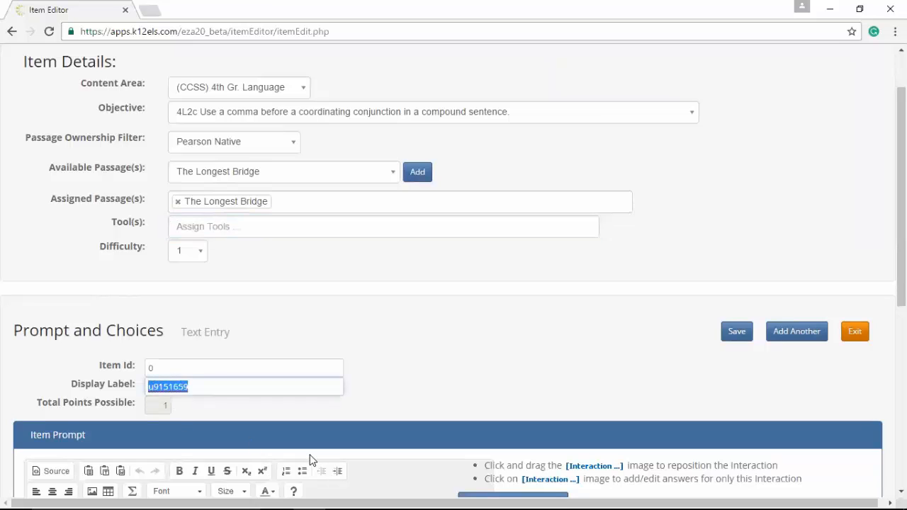
text(Sample)
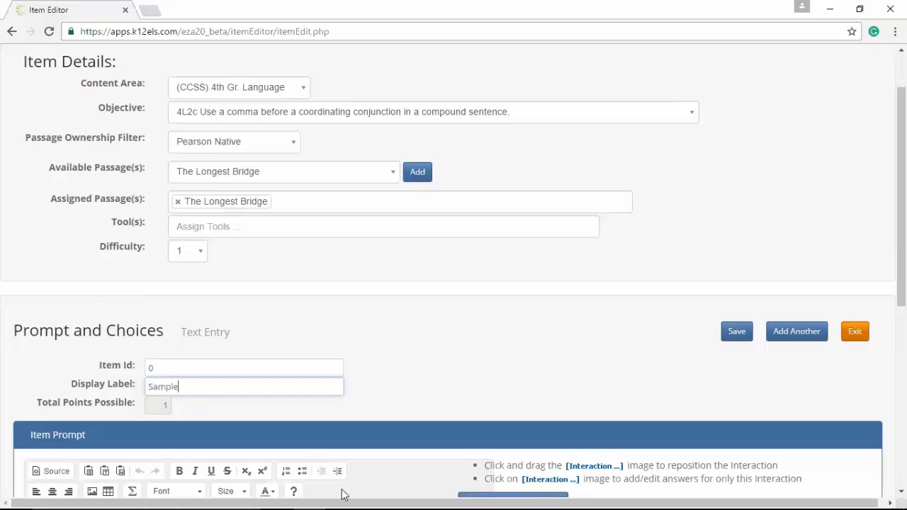
Replace the placeholder prompt text with "Whats 4 - 3" and move the interaction down two lines.
scroll(359, 150, down, 2)
scroll(355, 140, down, 2)
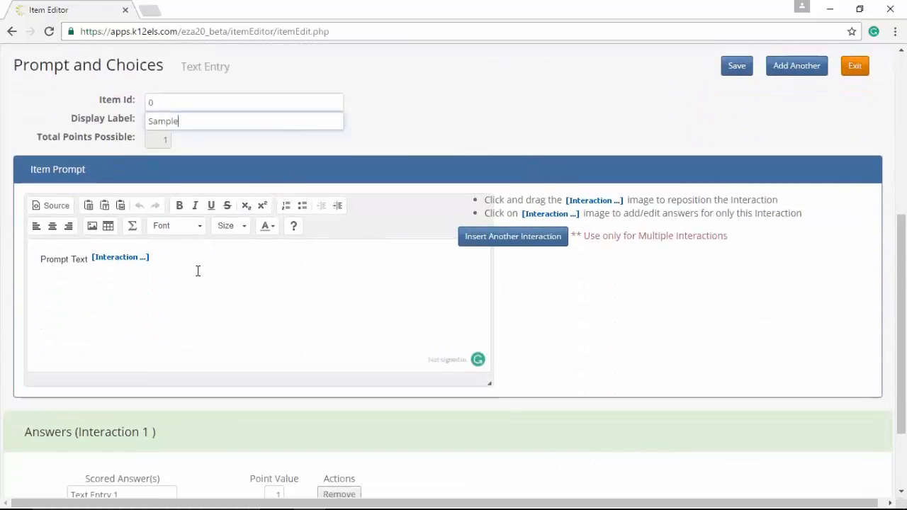
triple_click(49, 262)
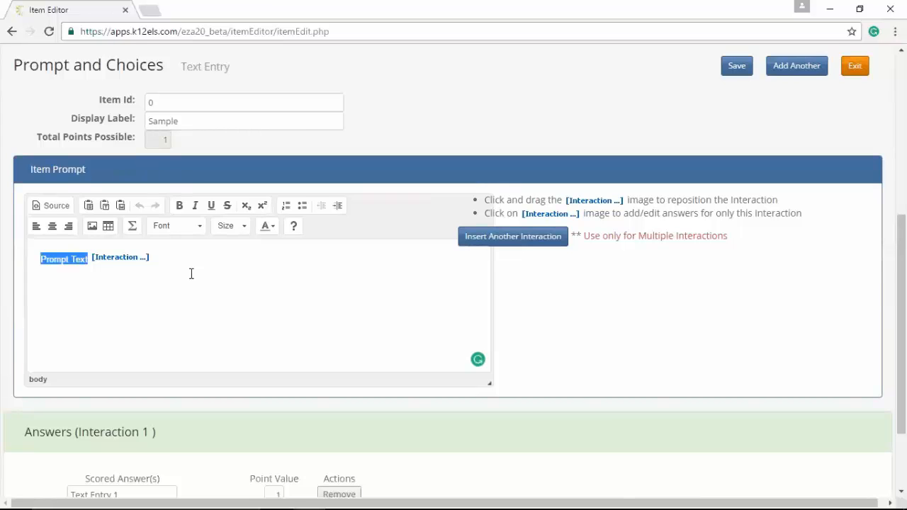
text(W)
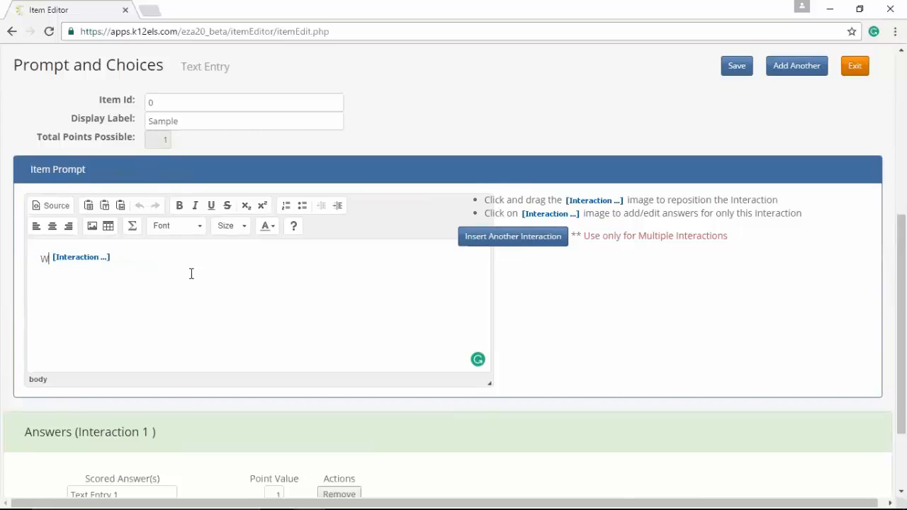
text(hat s 4)
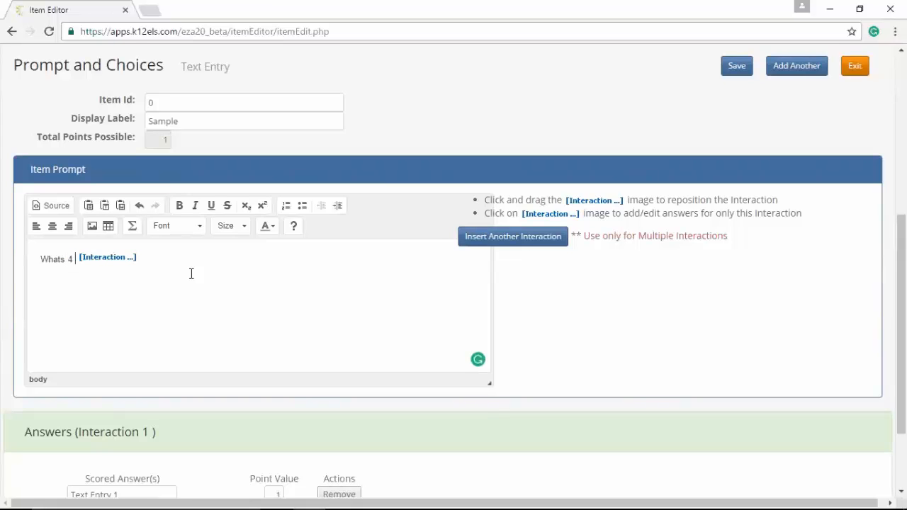
text( - 3)
key(Return)
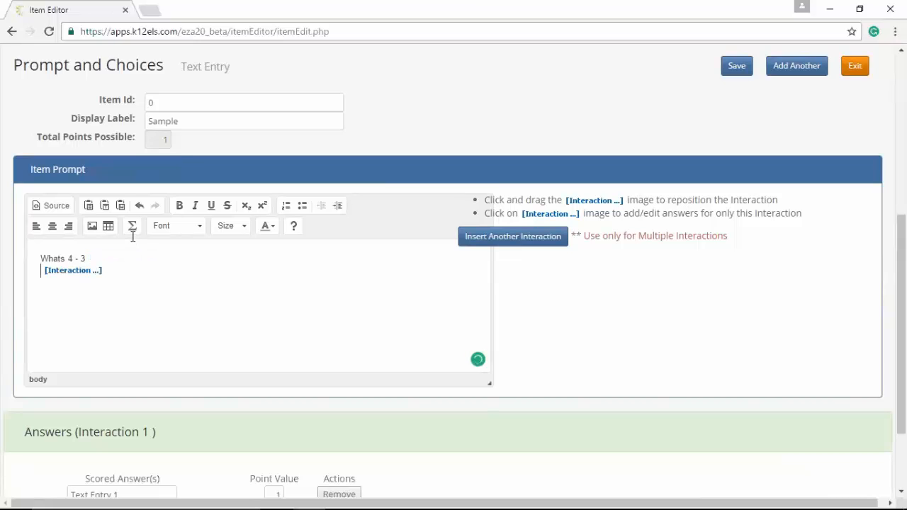
key(Return)
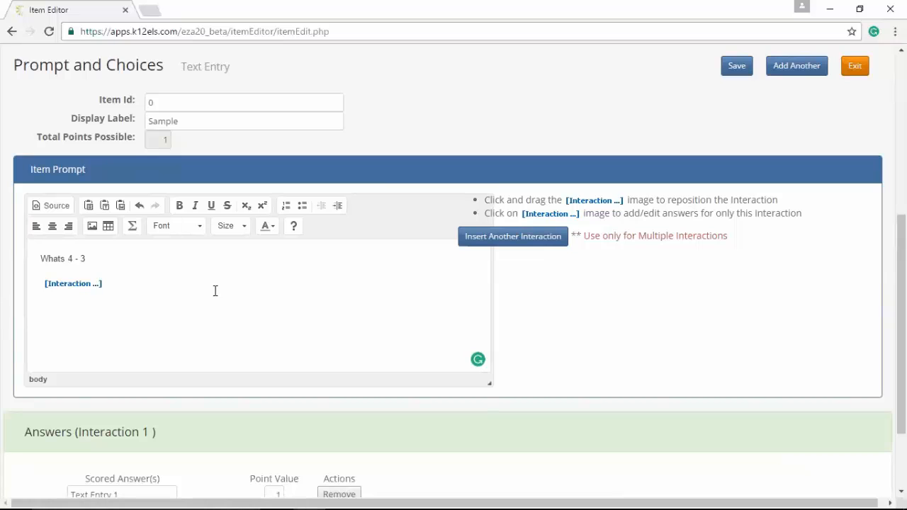
Insert the quadratic formula as a TeX equation above the interaction, changing the 4ac term to 2ac.
click(133, 226)
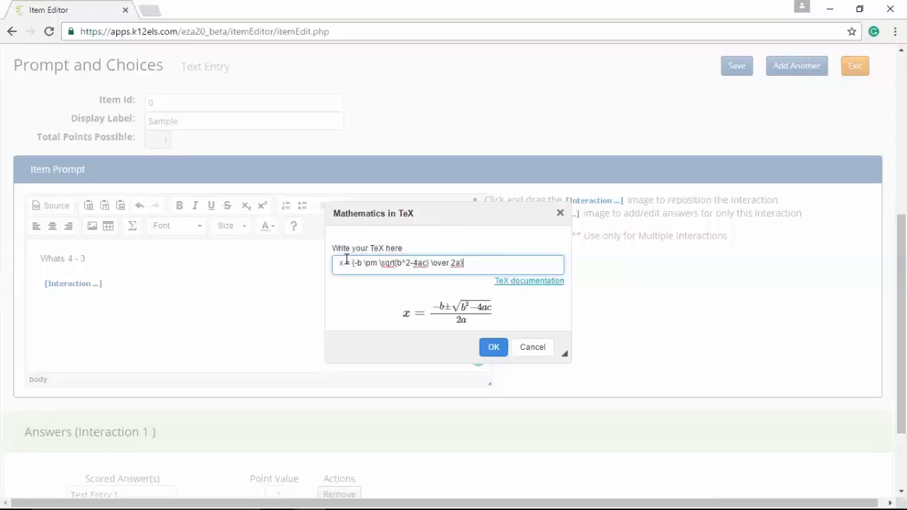
drag(361, 261, 418, 255)
click(426, 260)
click(418, 269)
key(BackSpace)
text(2)
click(499, 358)
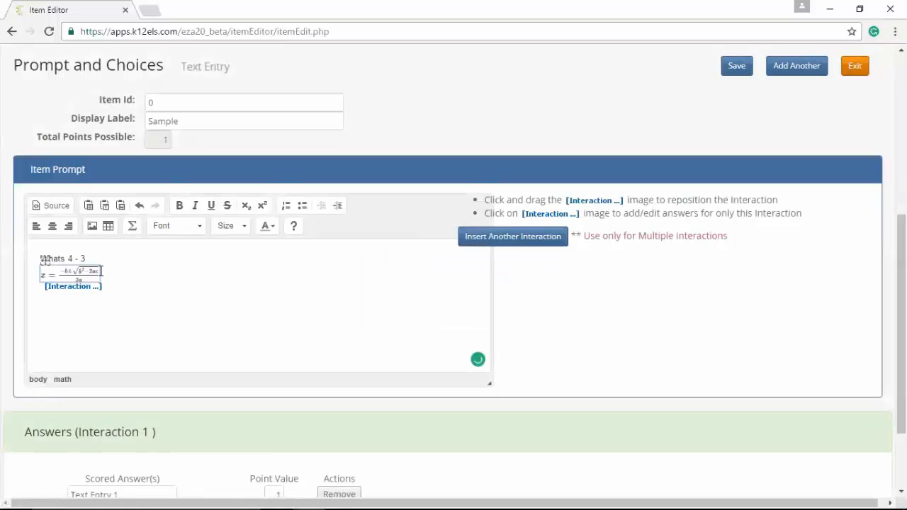
click(350, 300)
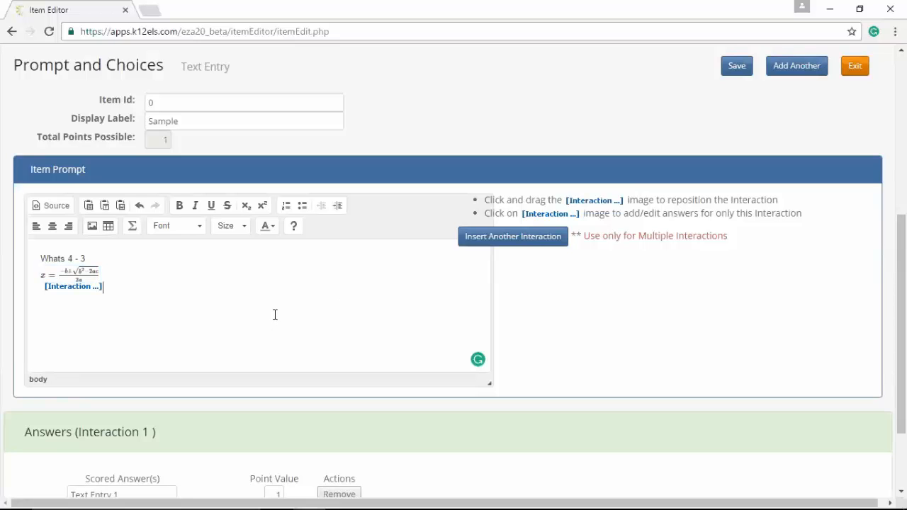
scroll(275, 314, down, 1)
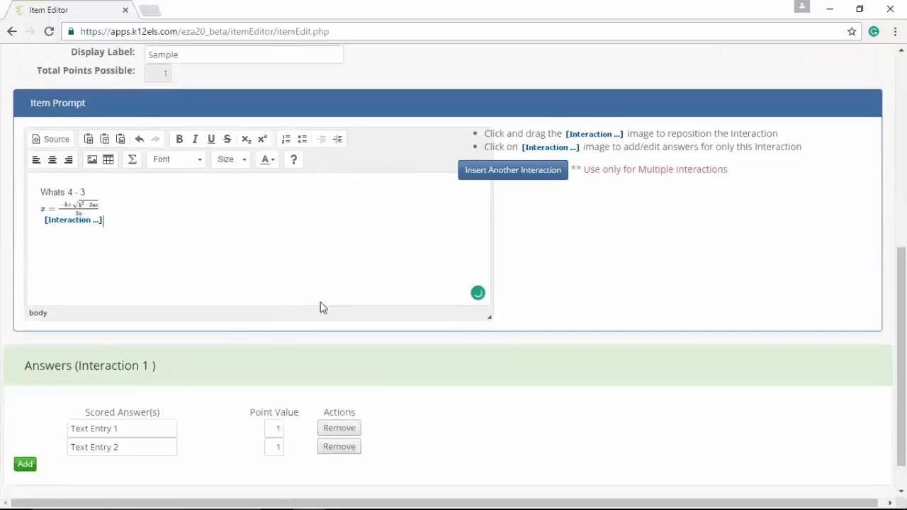
scroll(320, 308, down, 1)
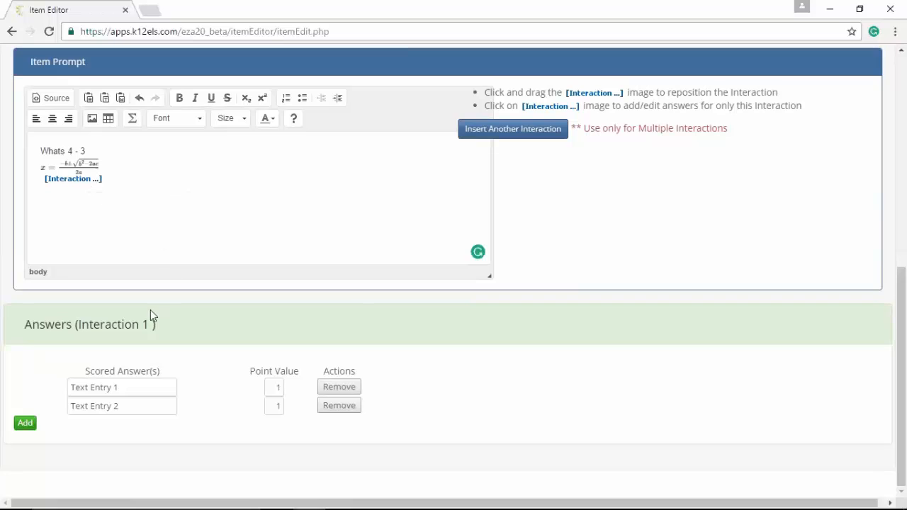
click(120, 391)
Exit the item editor and discard the unsaved Text Entry item.
scroll(274, 352, up, 6)
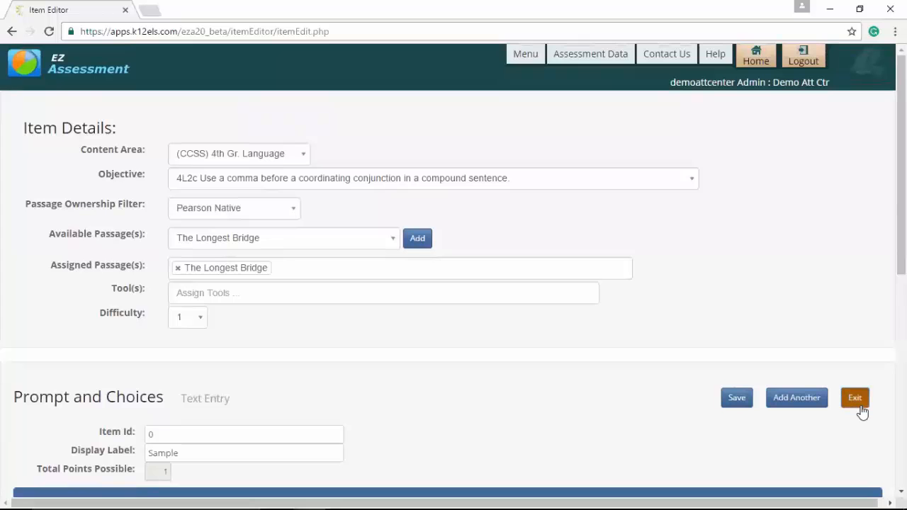
click(853, 400)
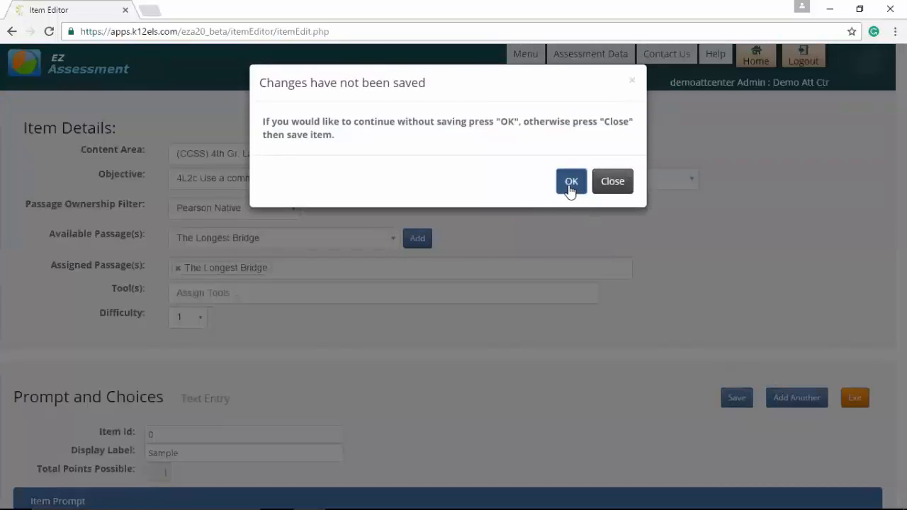
click(570, 186)
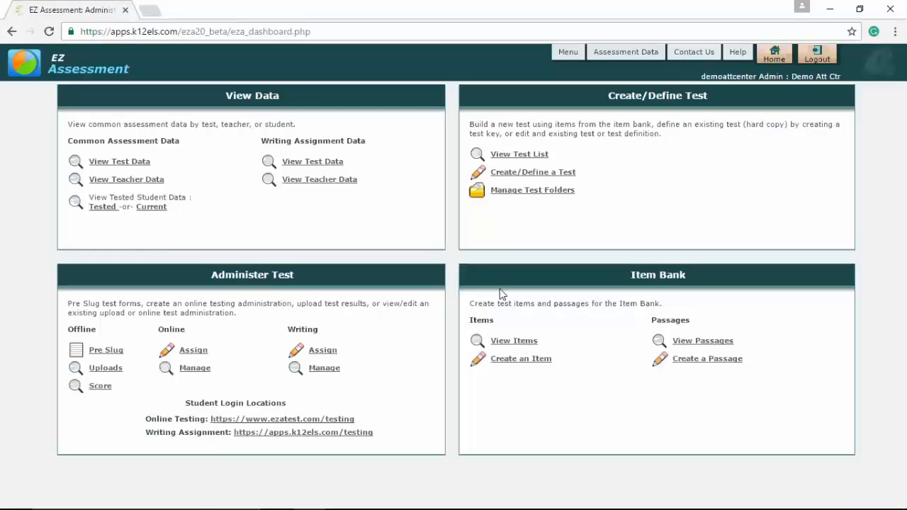
Create a new item with the Hot Spot question type.
click(518, 360)
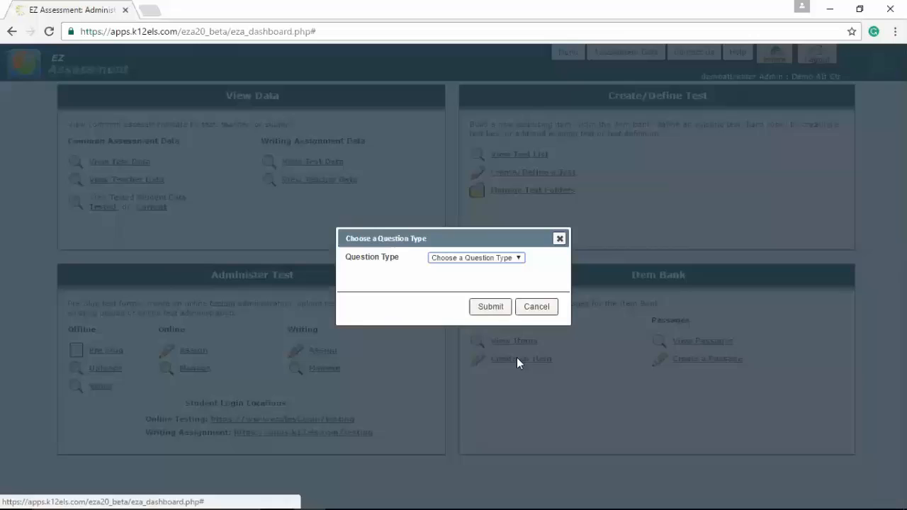
click(477, 260)
click(449, 334)
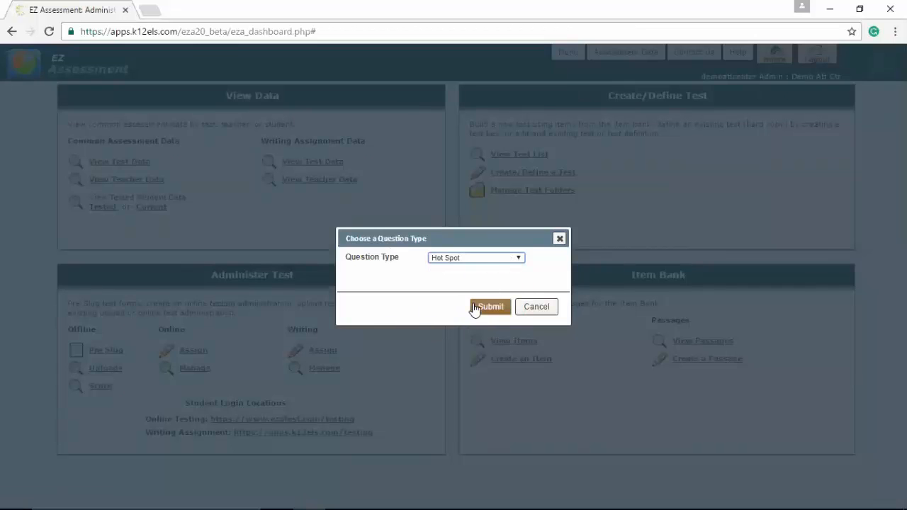
click(479, 309)
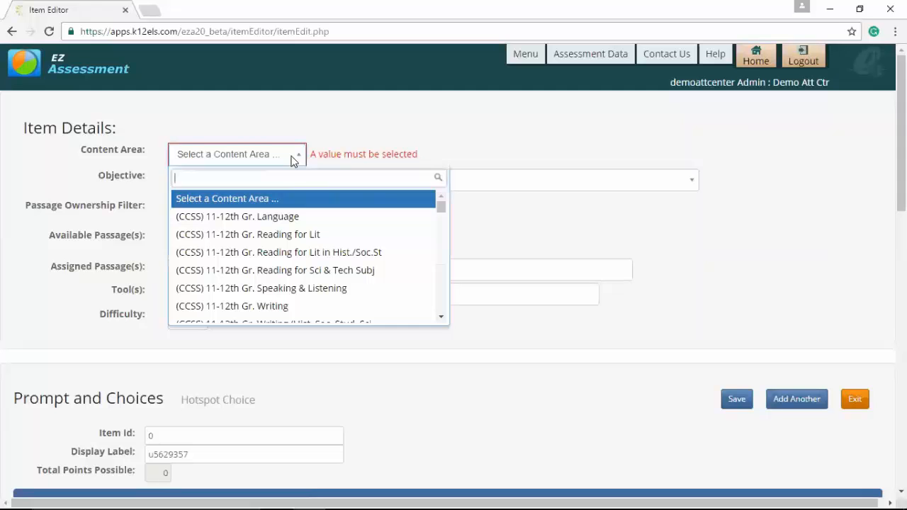
Set the item's content area to 5th Gr. Science (2010) and its difficulty to 2.
scroll(328, 208, down, 8)
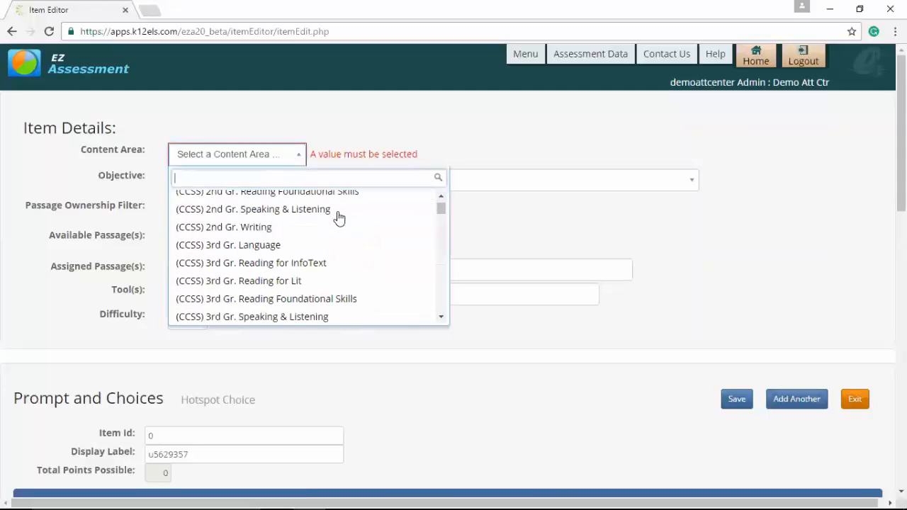
scroll(339, 218, down, 10)
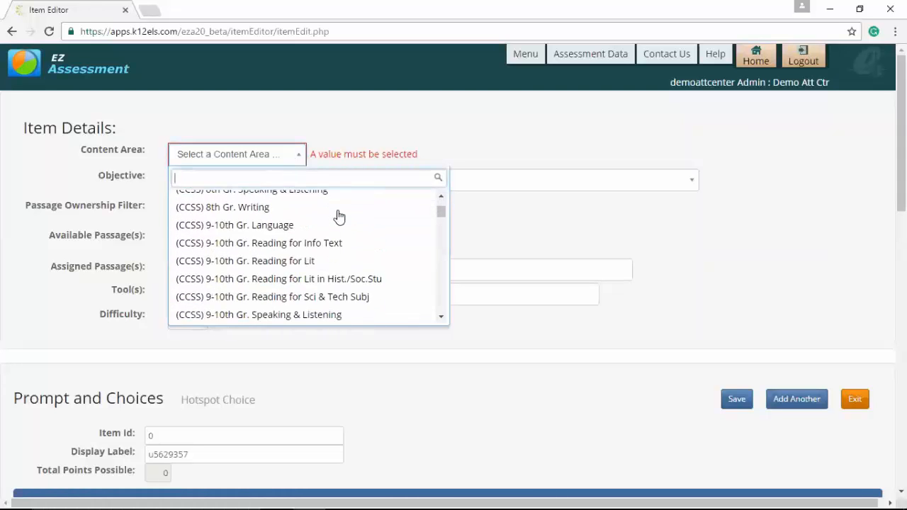
scroll(339, 218, down, 10)
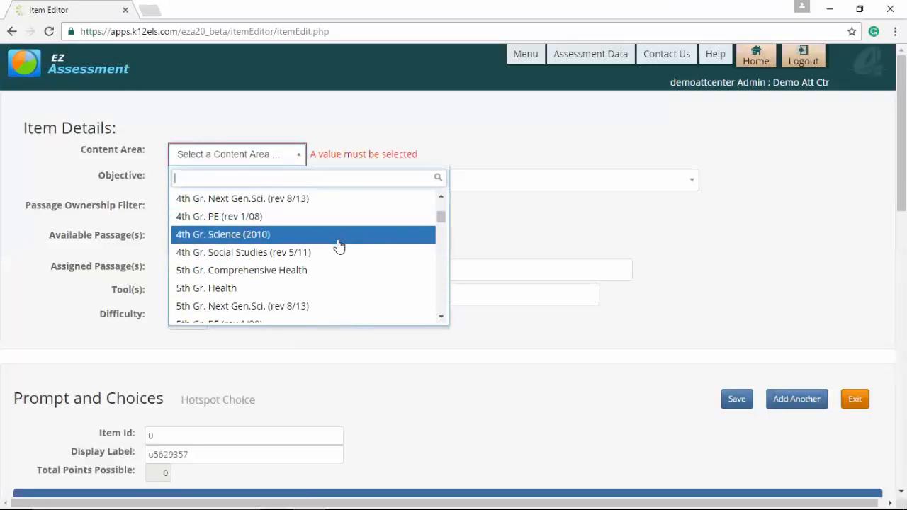
scroll(337, 245, down, 3)
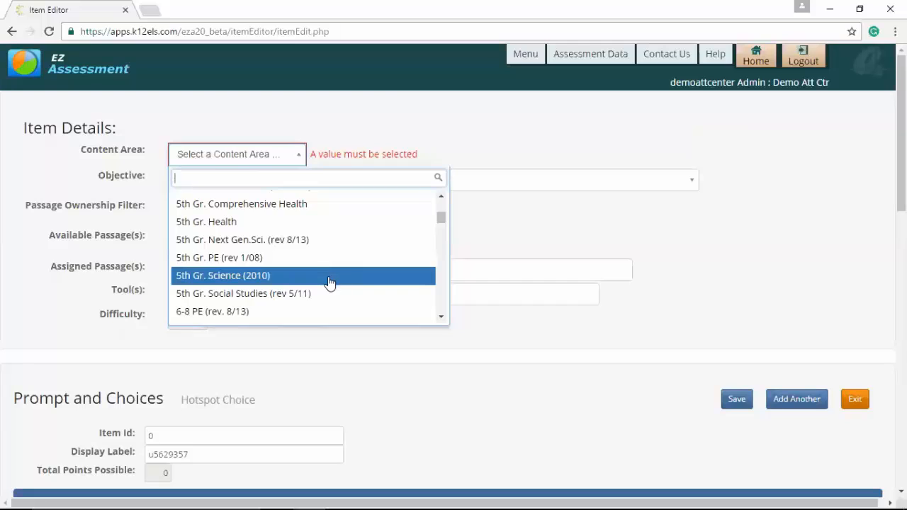
click(328, 277)
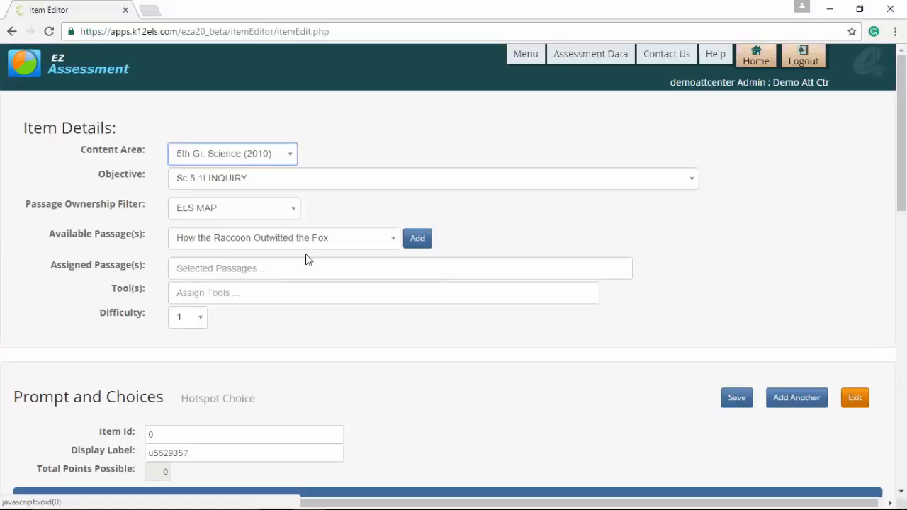
click(196, 318)
click(186, 357)
Replace the item's display label with "Anatomy".
scroll(334, 352, down, 1)
drag(204, 382, 122, 381)
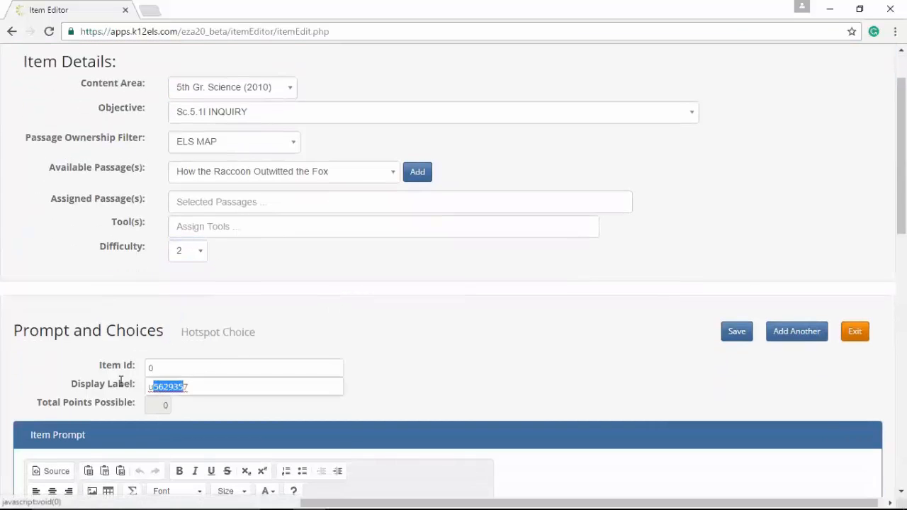
drag(195, 390, 146, 386)
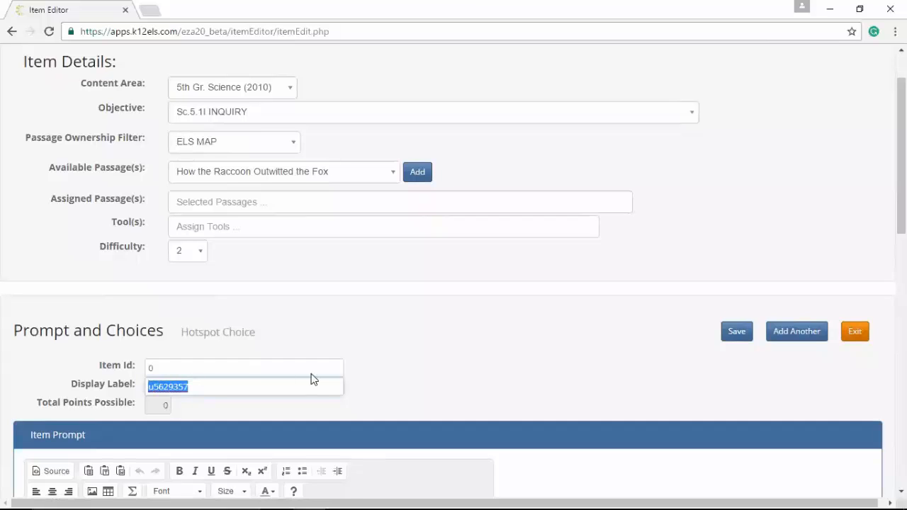
text(Anatomy)
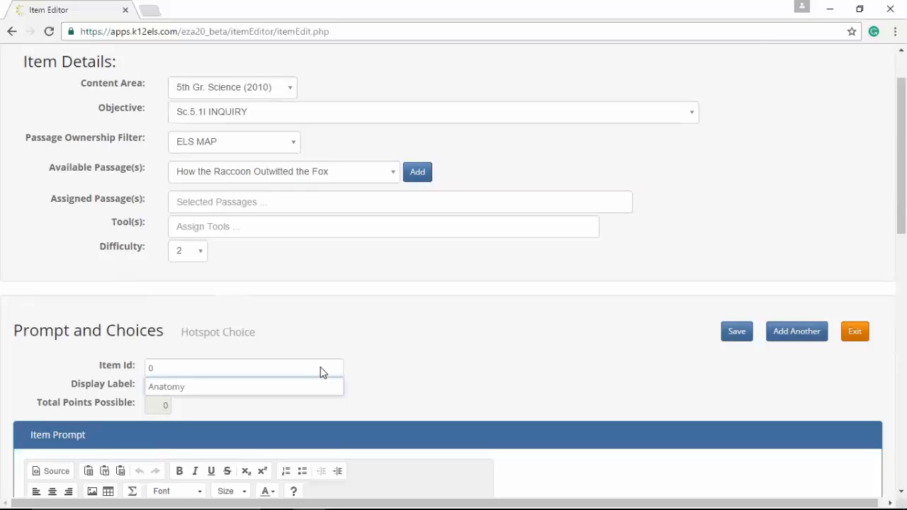
Replace the placeholder prompt text with "Choose the abdominal muscles on the model." and move the interaction to the next line.
scroll(382, 284, down, 4)
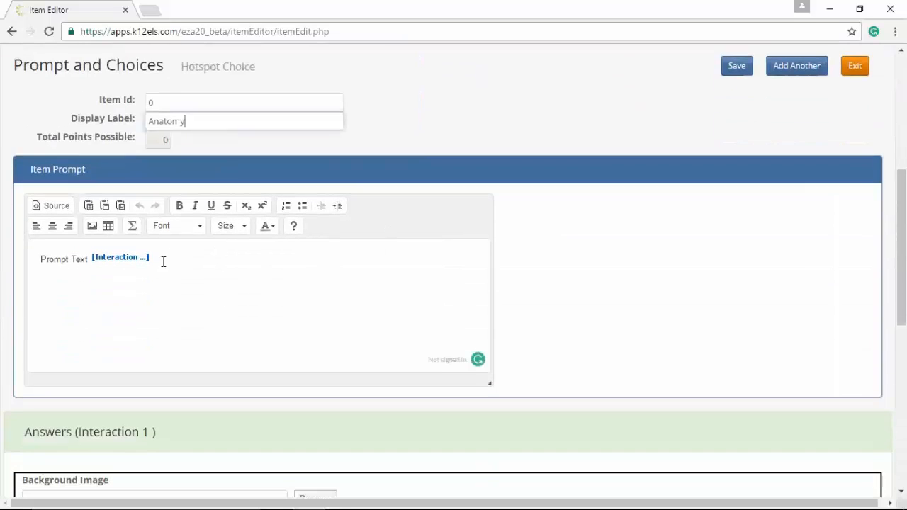
mouse_move(38, 261)
mouse_down()
mouse_move(89, 258)
mouse_move(37, 260)
mouse_up()
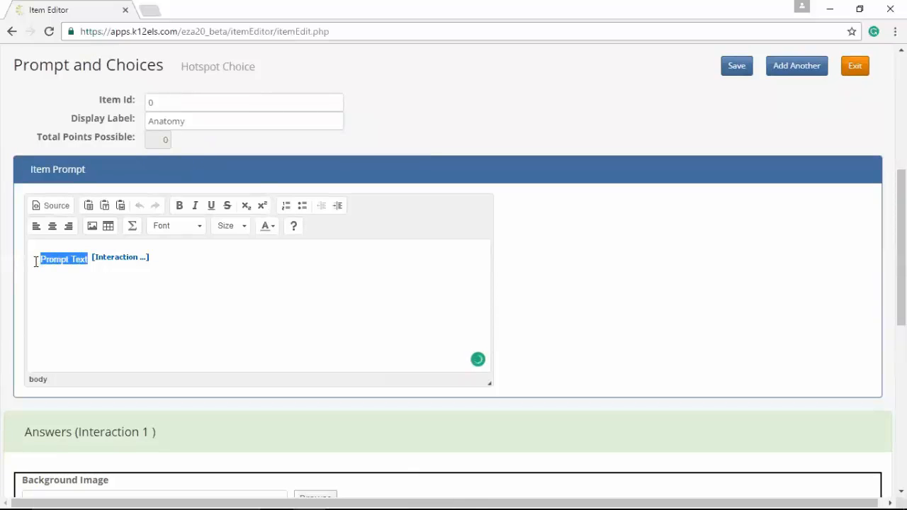
key(BackSpace)
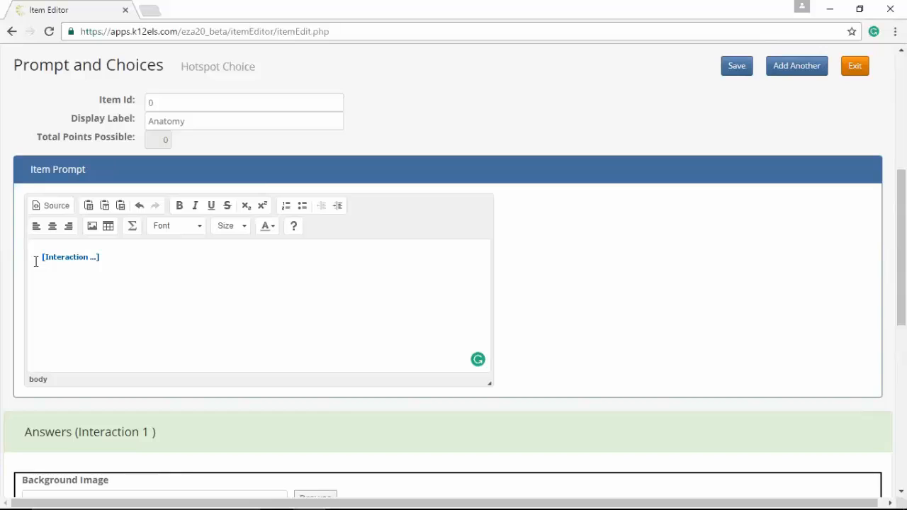
text(Choose the )
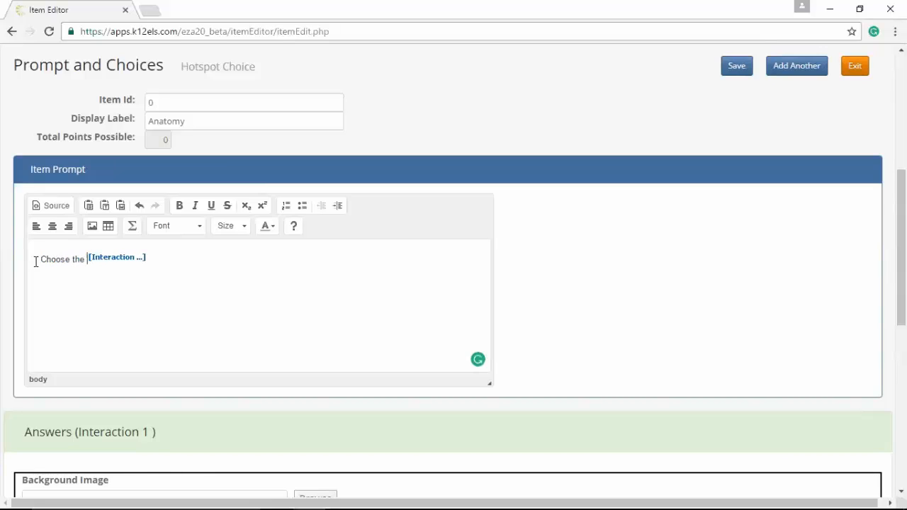
text(abdominal)
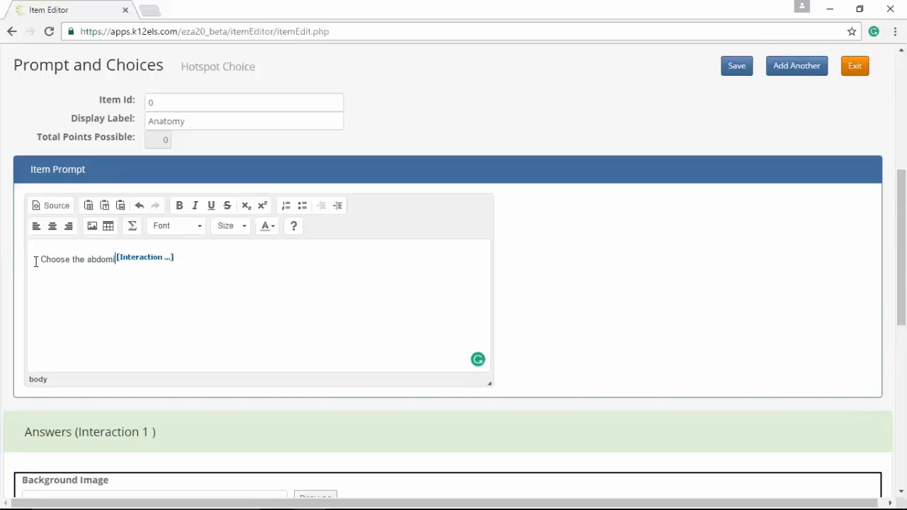
text( muscle)
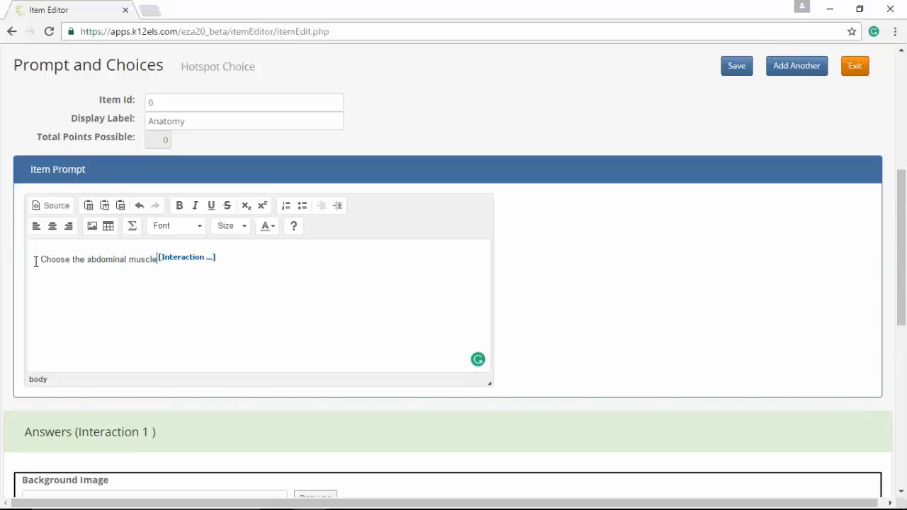
text(s on the model.)
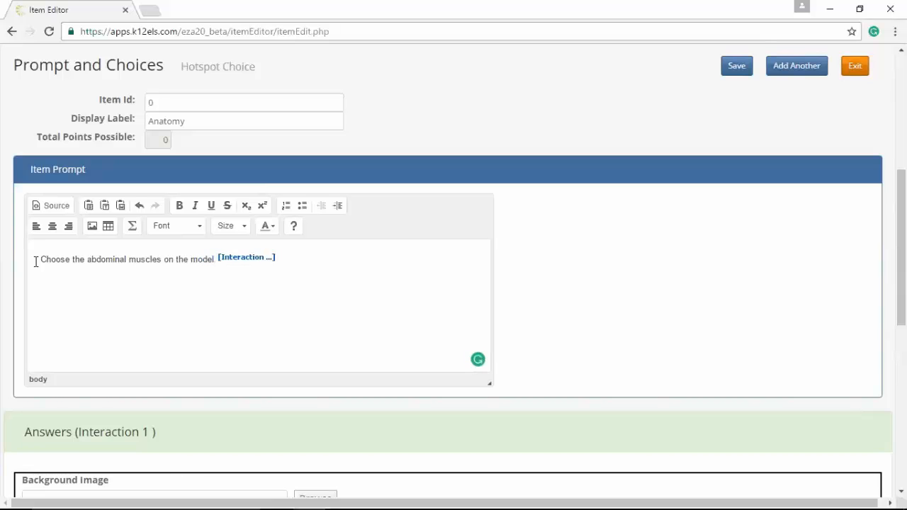
key(Return)
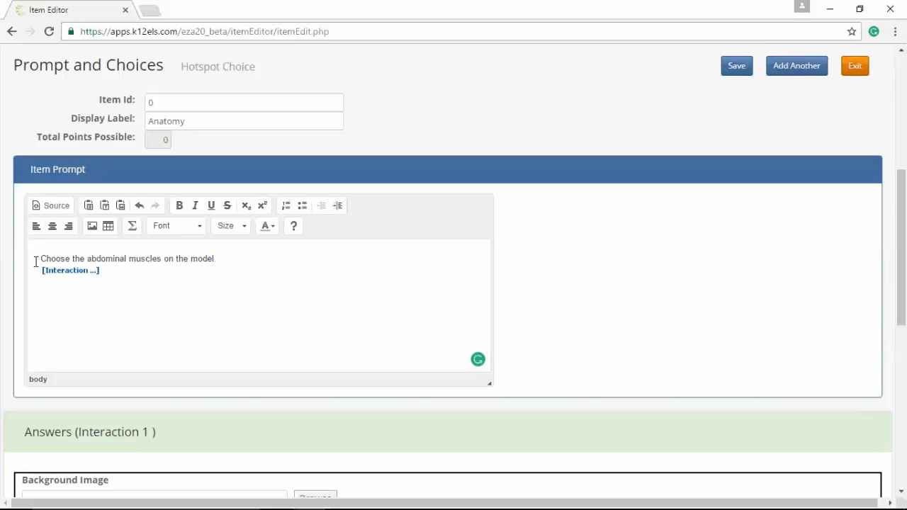
Switch to File Explorer, open the Public subfolder containing the human-body-model image, and move the window clear of the background image field.
scroll(146, 233, down, 2)
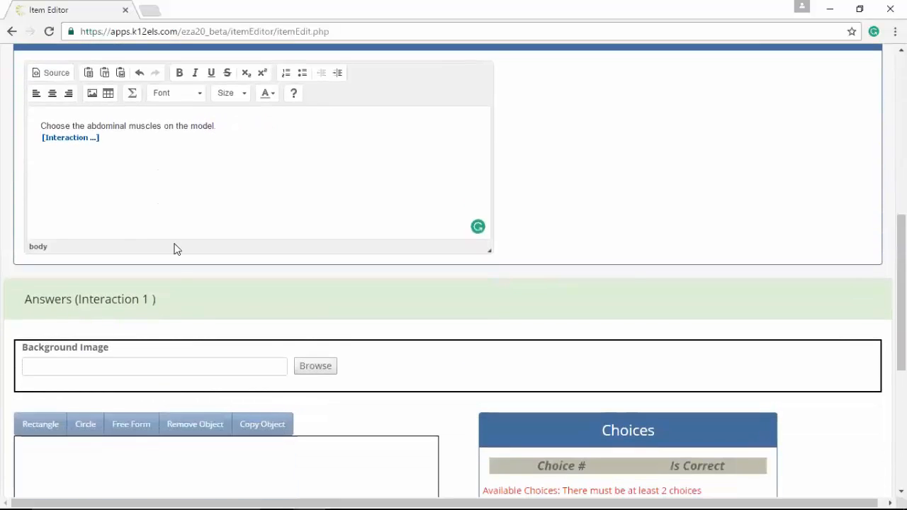
mouse_move(170, 494)
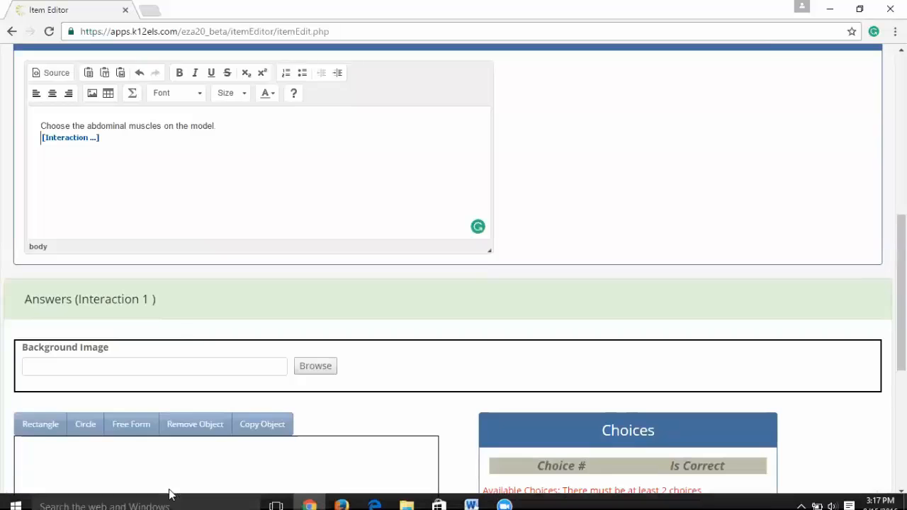
click(406, 496)
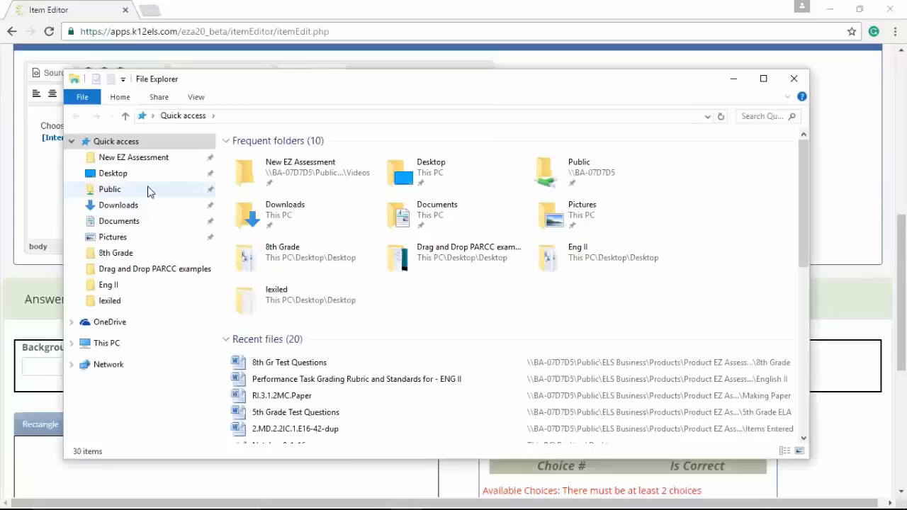
click(146, 193)
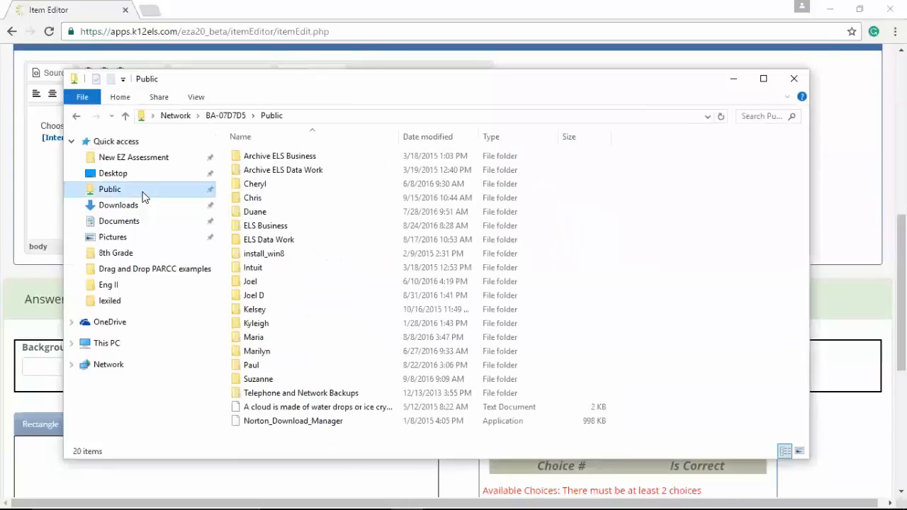
double_click(255, 198)
drag(256, 82, 561, 389)
Open the background image file browser and upload the human-body-model JPG from File Explorer into its Images folder.
click(313, 362)
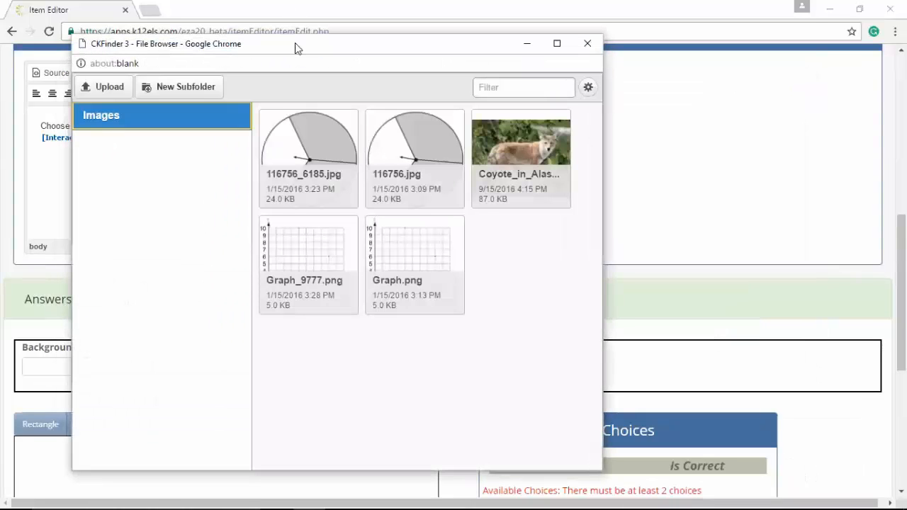
drag(294, 45, 226, 41)
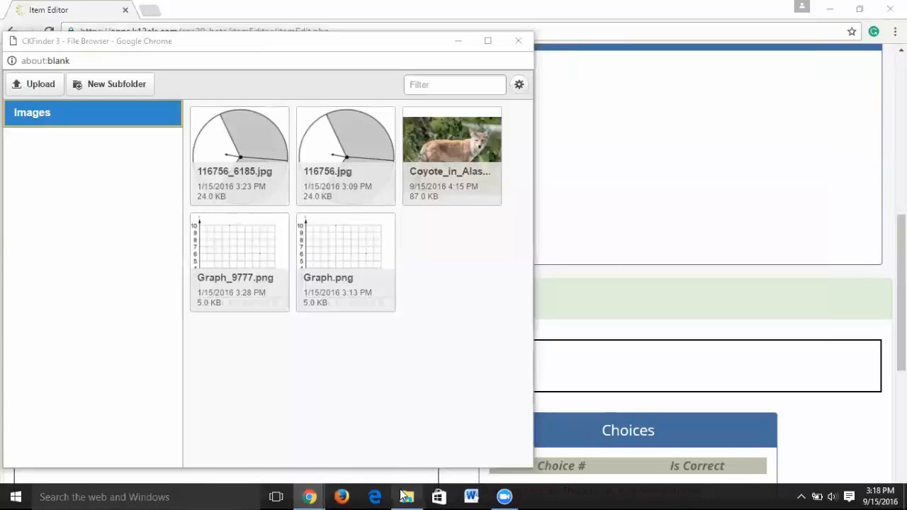
click(407, 496)
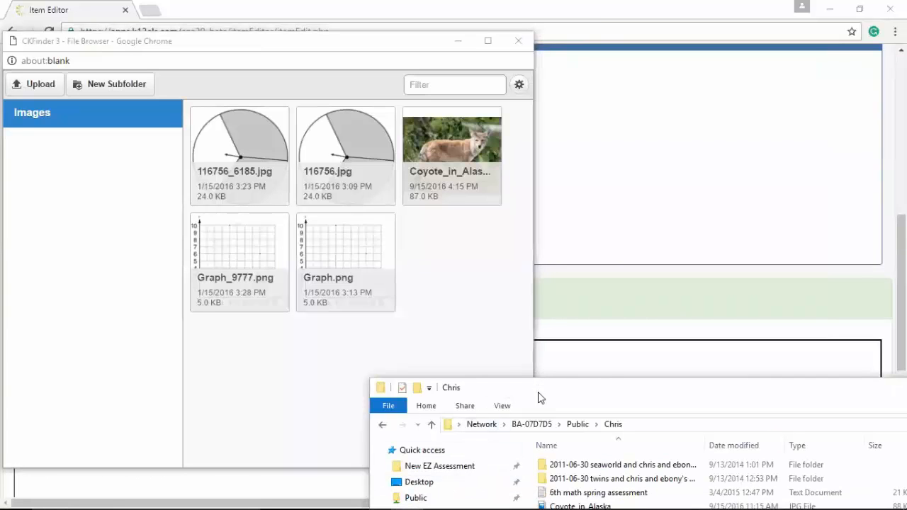
drag(538, 397, 585, 36)
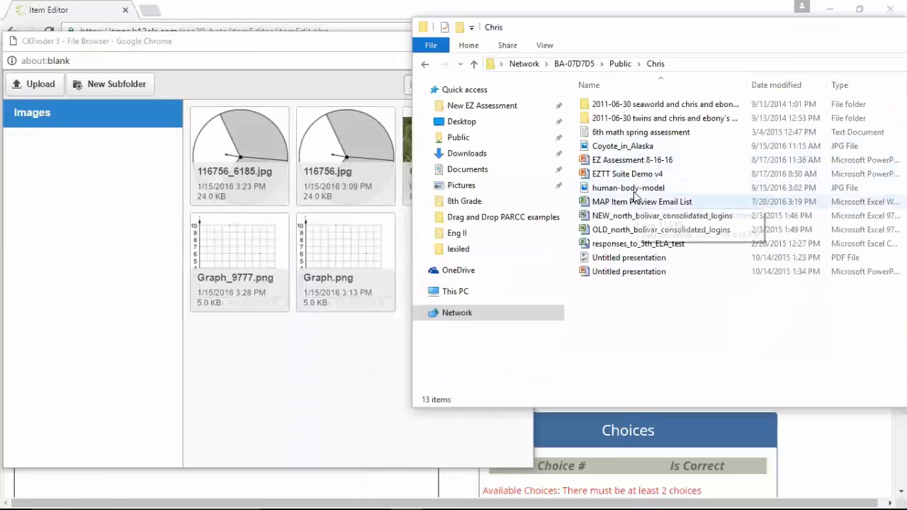
click(631, 189)
drag(633, 192, 333, 382)
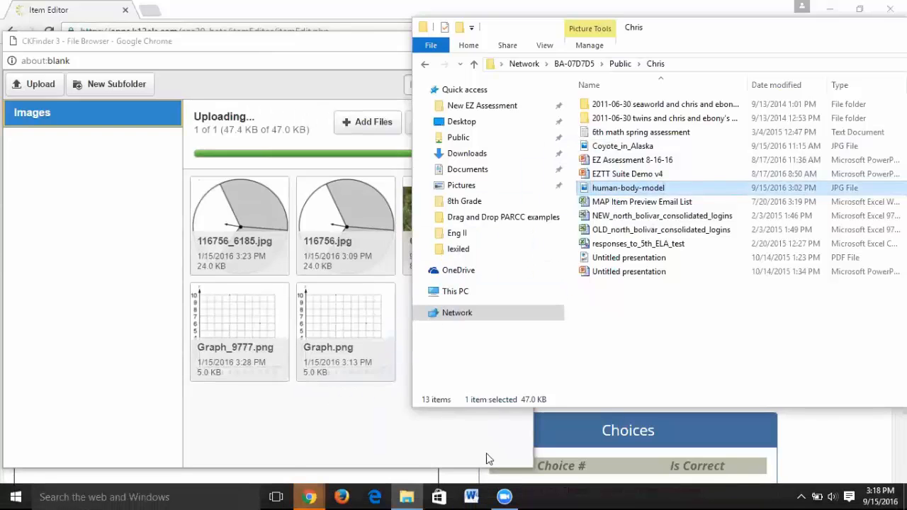
Put File Explorer out of the way and choose the uploaded human-body-model image as the hotspot background.
drag(786, 32, 776, 47)
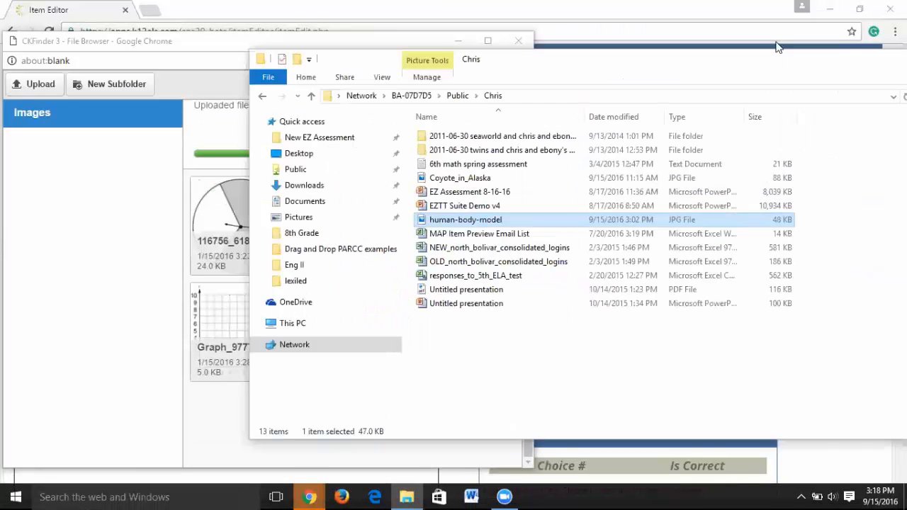
click(845, 59)
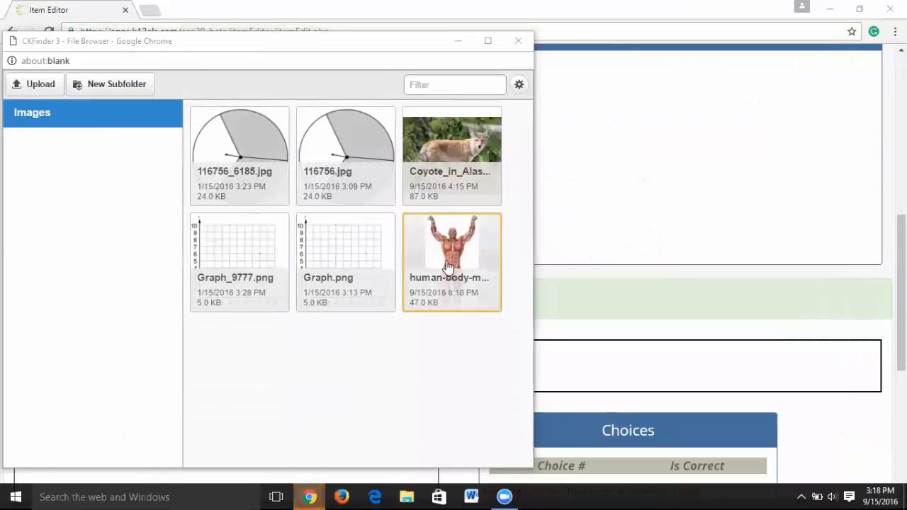
double_click(449, 254)
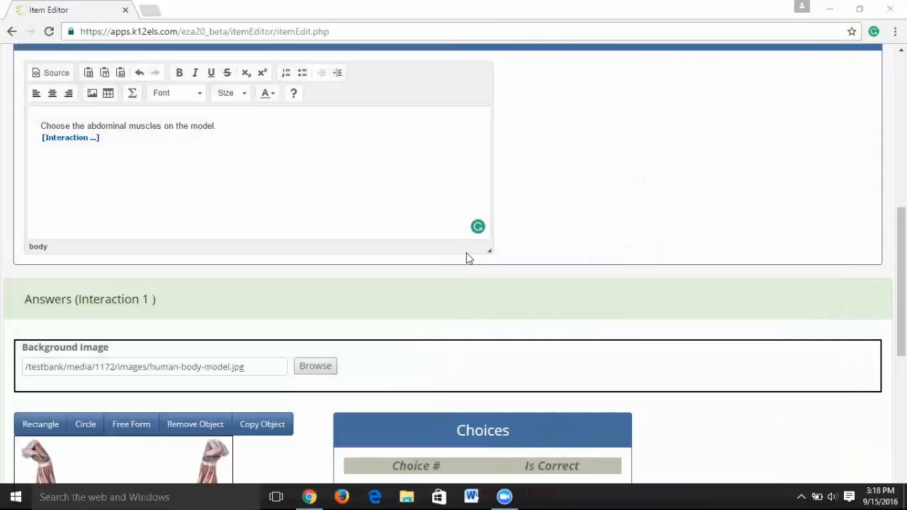
Add four circular hotspots to the body model, placed over the two upper arms, the face and the abdomen.
scroll(472, 258, down, 4)
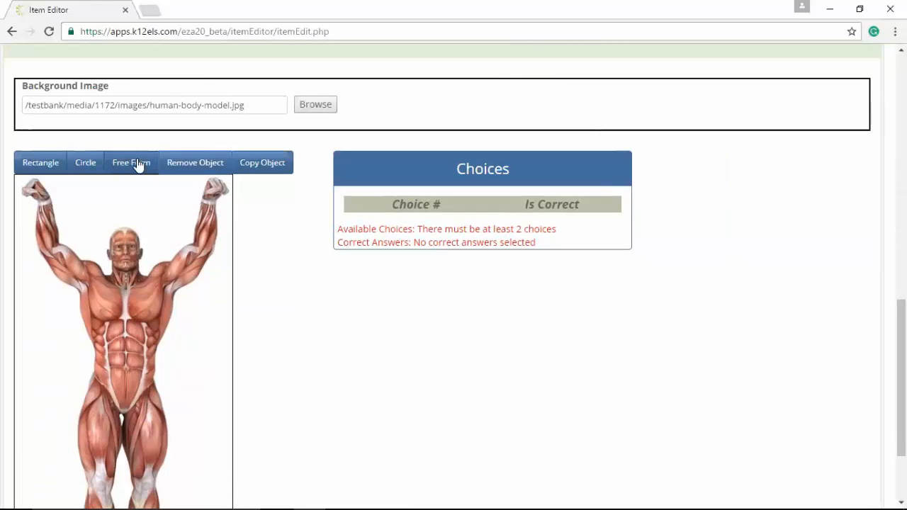
click(81, 164)
drag(82, 249, 71, 263)
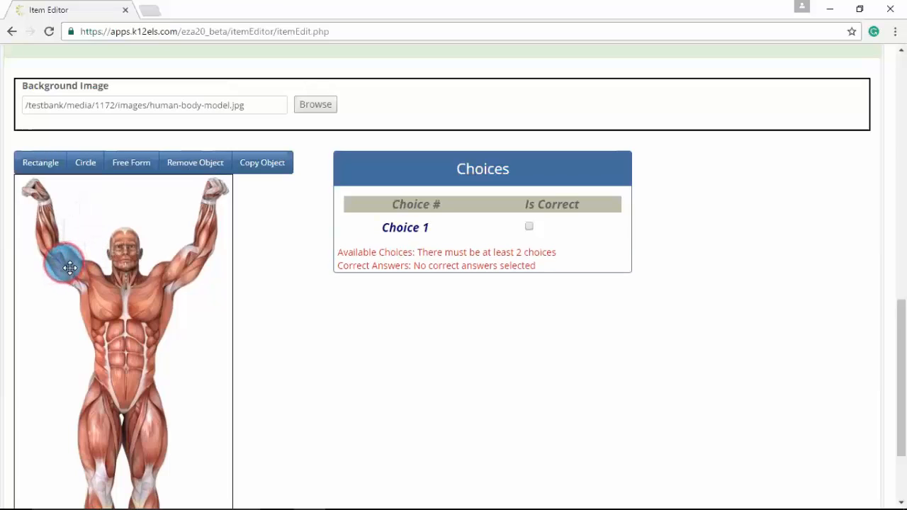
click(85, 166)
drag(78, 231, 196, 267)
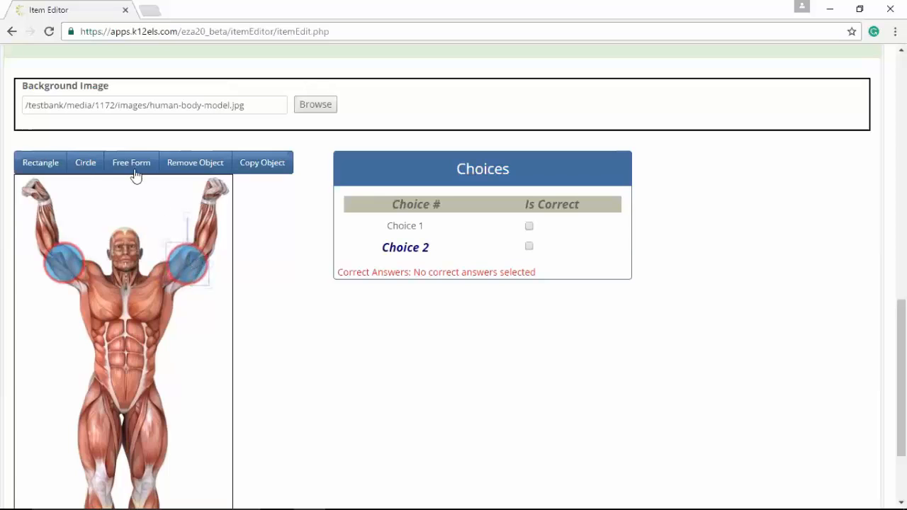
click(86, 164)
drag(88, 242, 132, 327)
drag(135, 283, 128, 357)
click(86, 163)
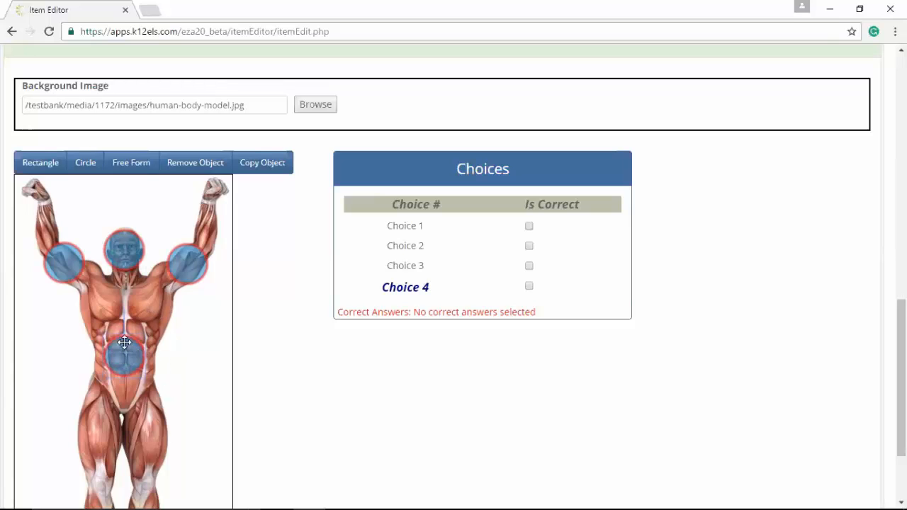
Add a rectangular hotspot across the chest and mark the abdomen circle, Choice 4, as the correct answer.
click(54, 167)
drag(106, 259, 164, 303)
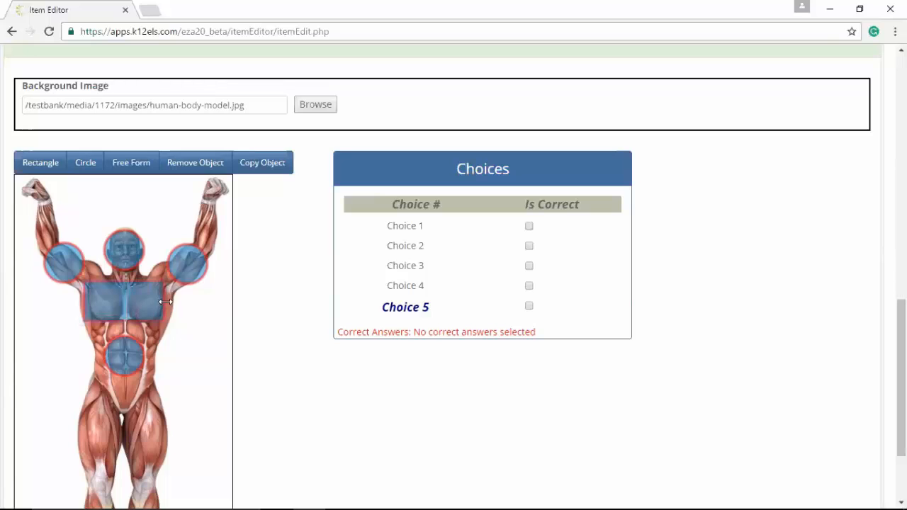
click(126, 358)
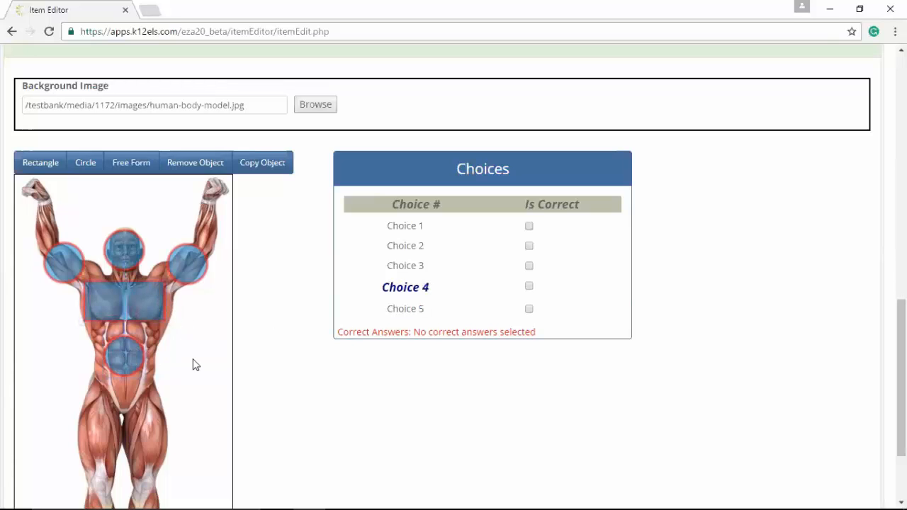
click(530, 286)
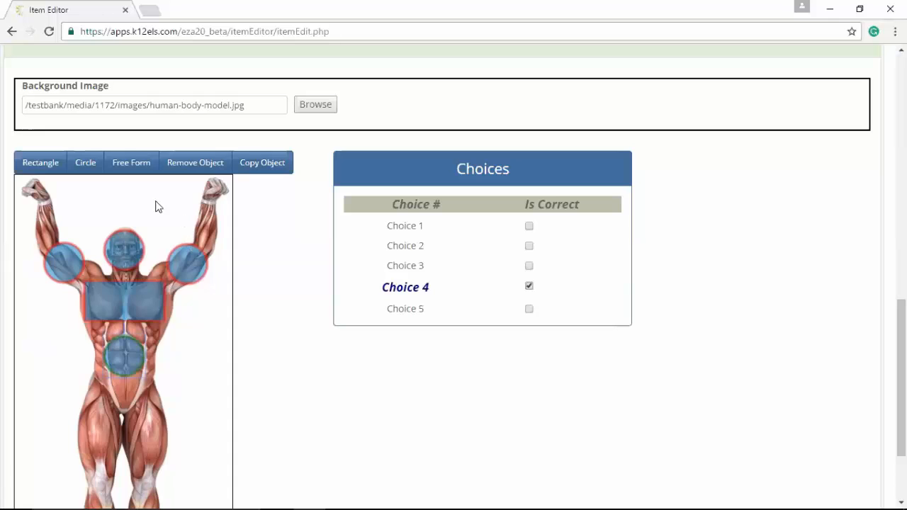
Draw and save a four-point free-form hotspot in the blank area above the model's head.
click(126, 162)
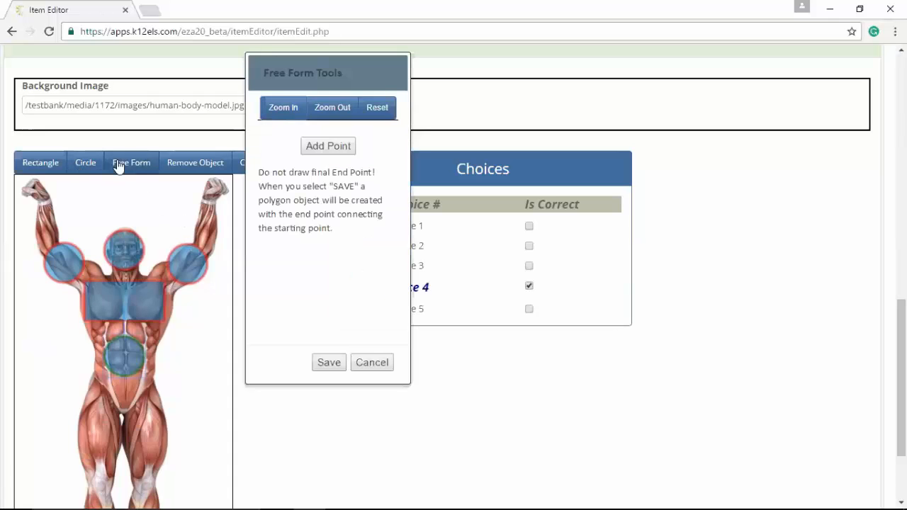
click(319, 148)
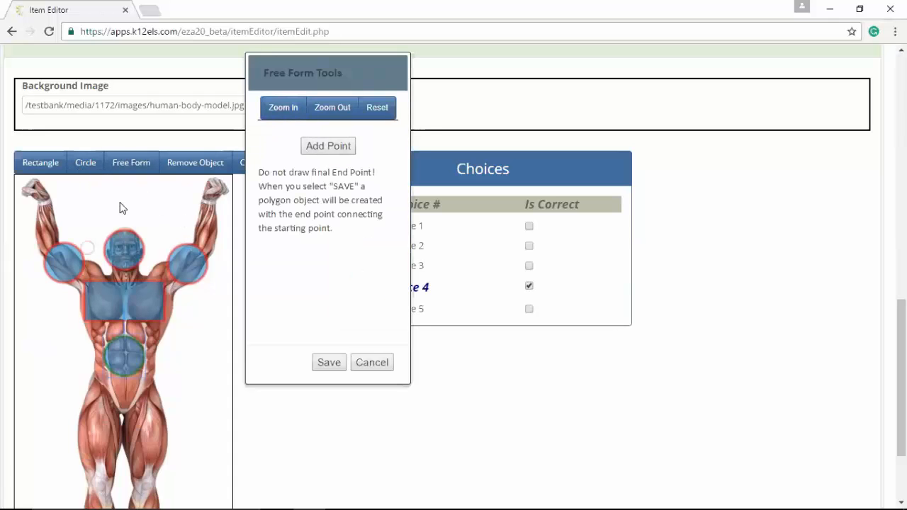
drag(89, 246, 63, 207)
click(328, 147)
click(337, 153)
click(310, 156)
click(314, 152)
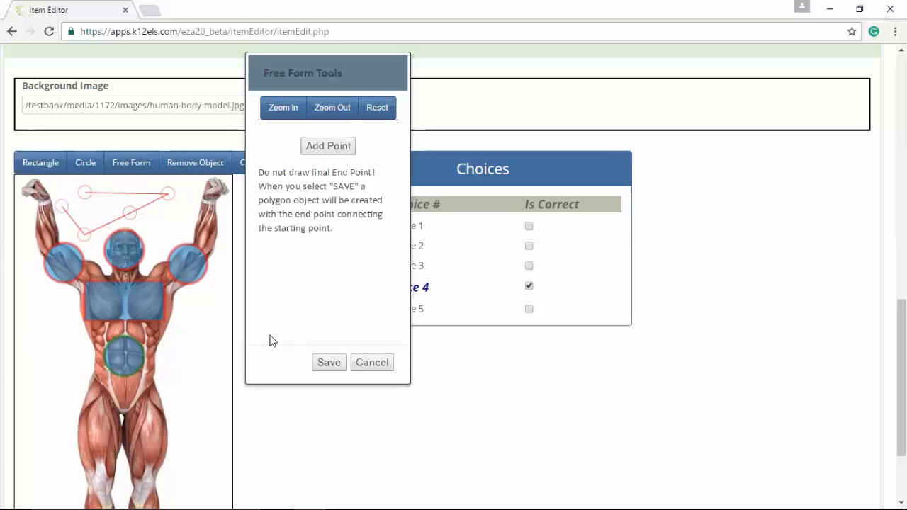
click(328, 363)
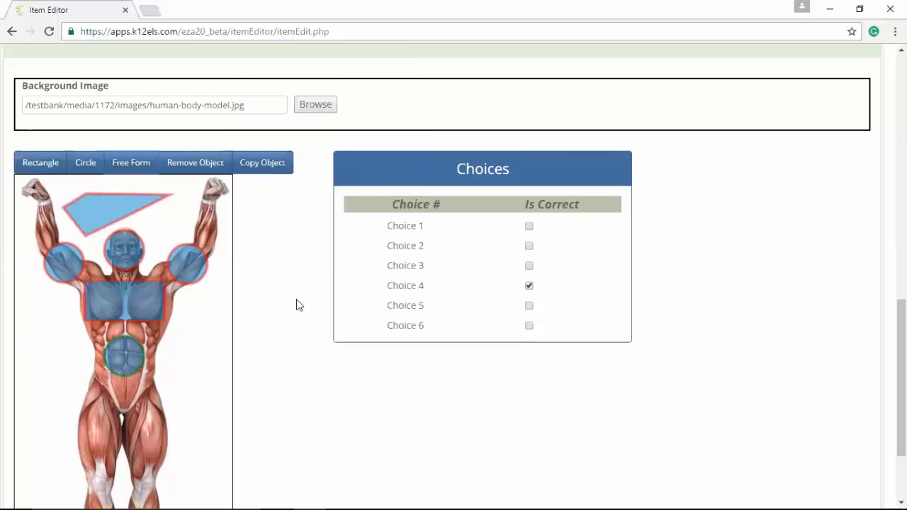
Remove the free-form hotspot, Choice 6, from the body model.
click(119, 202)
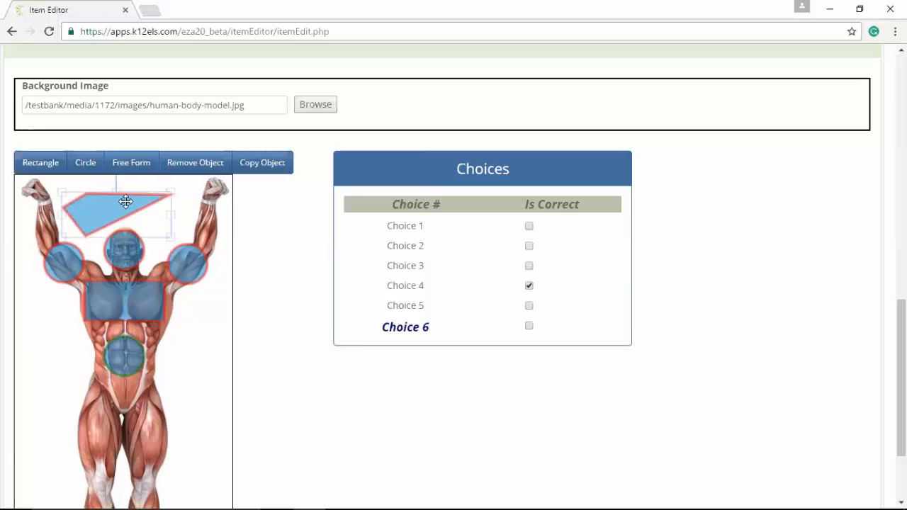
click(212, 168)
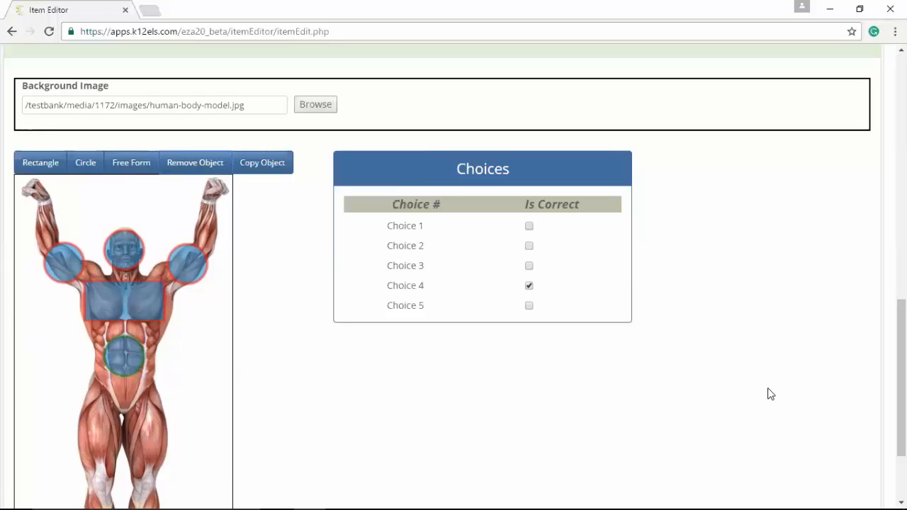
Save the Anatomy item, try the abdomen hotspot in its question preview, and close the preview.
scroll(770, 393, up, 7)
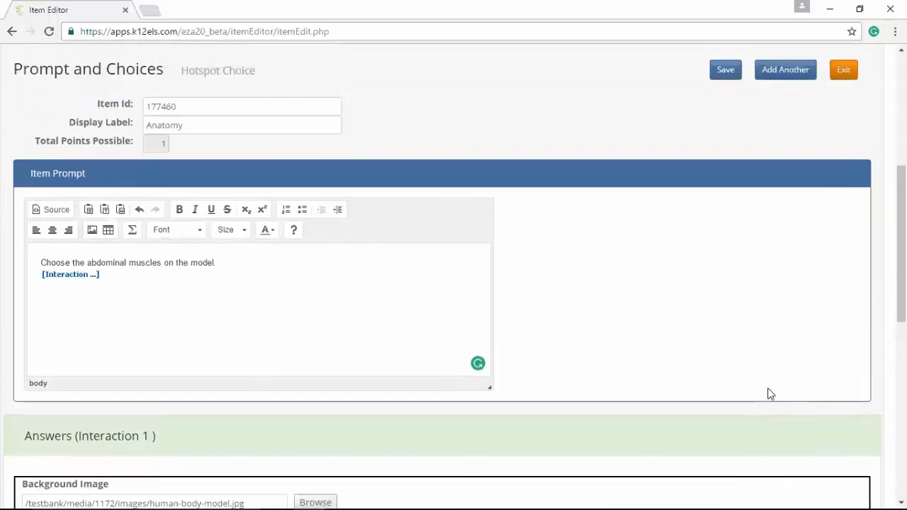
click(724, 141)
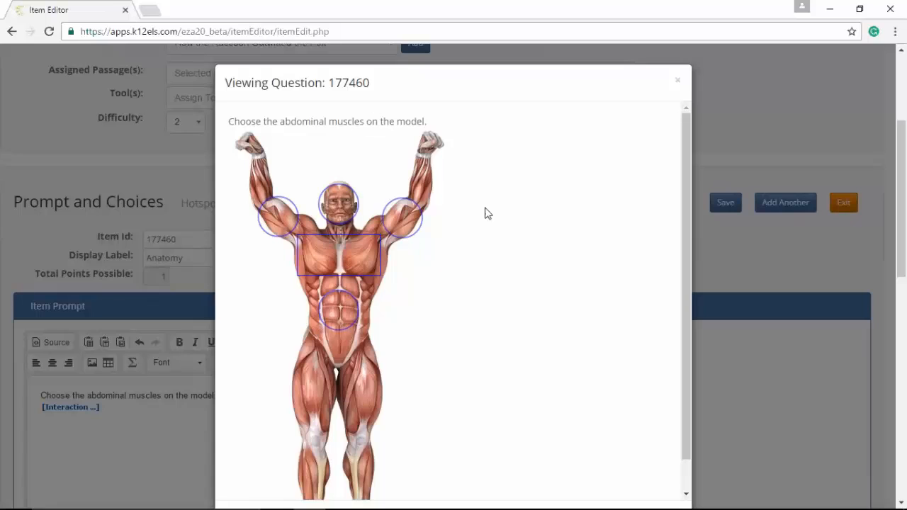
click(339, 317)
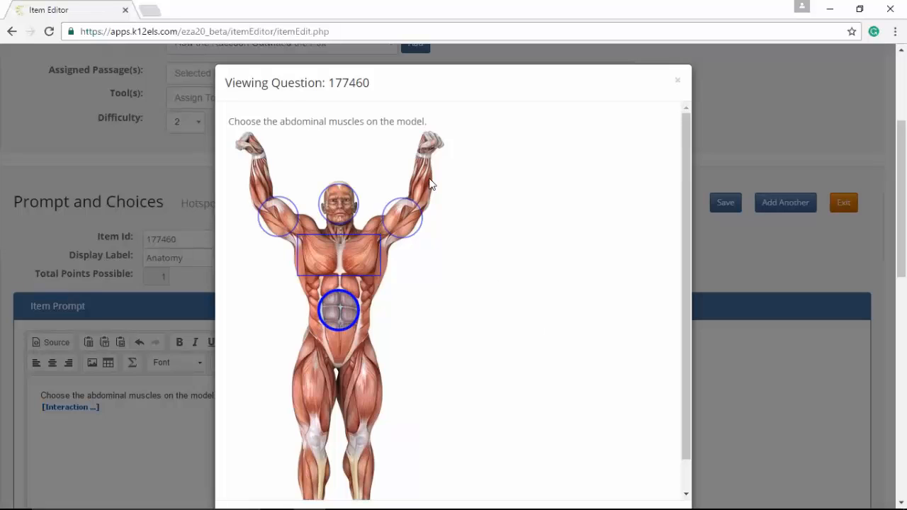
click(678, 84)
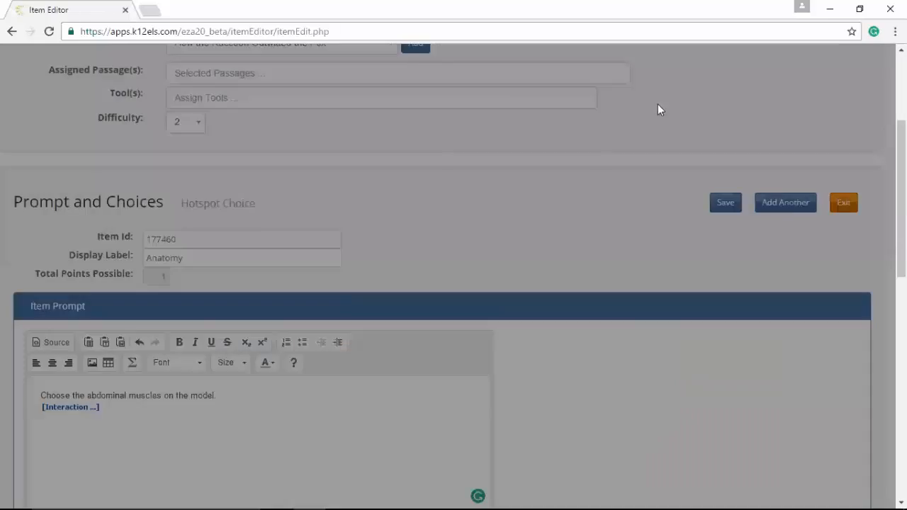
Exit the item editor and open the item bank's list of items.
scroll(318, 230, down, 3)
scroll(318, 227, down, 6)
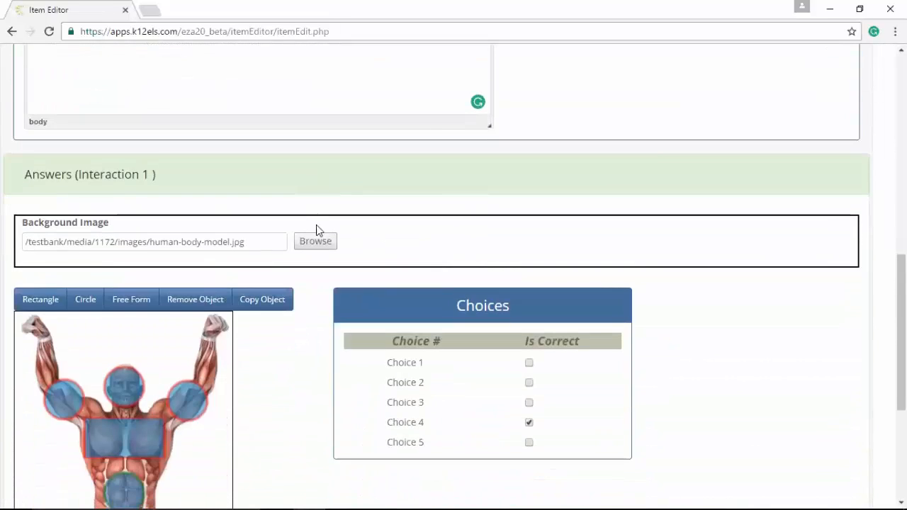
scroll(314, 226, up, 10)
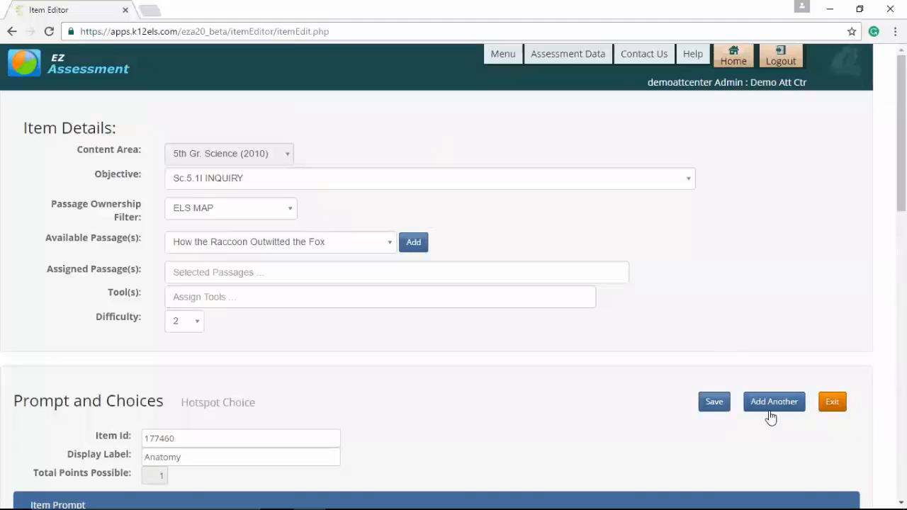
click(831, 402)
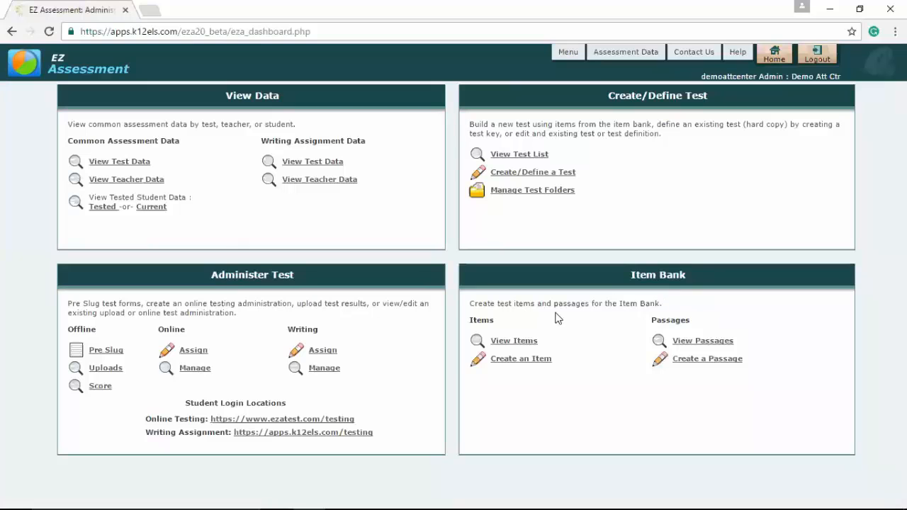
click(525, 346)
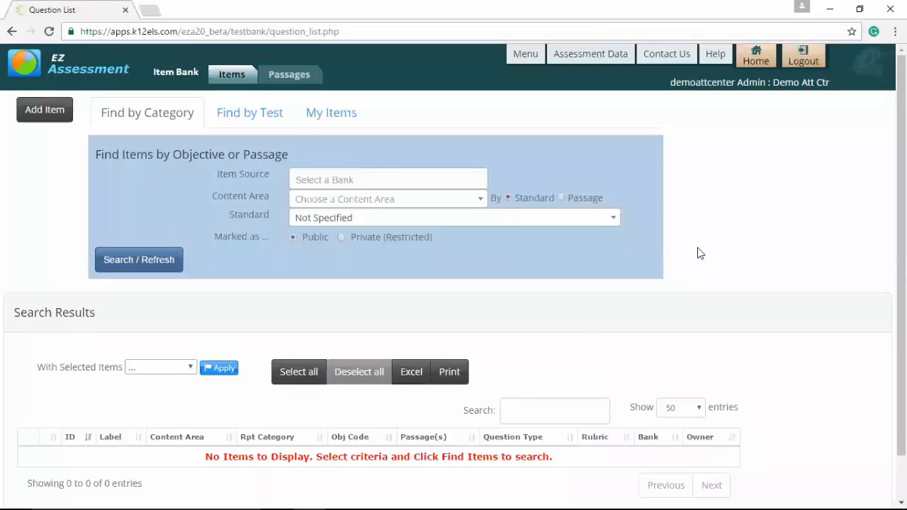
Set the item source filter to ELS MAP, Certica, Pearson Native, Pearson Aligned and School.
click(365, 177)
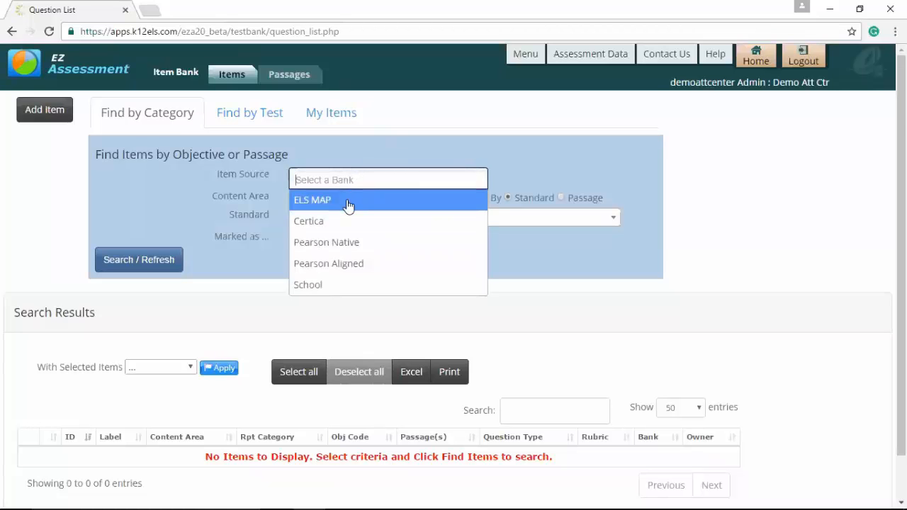
click(348, 204)
click(334, 225)
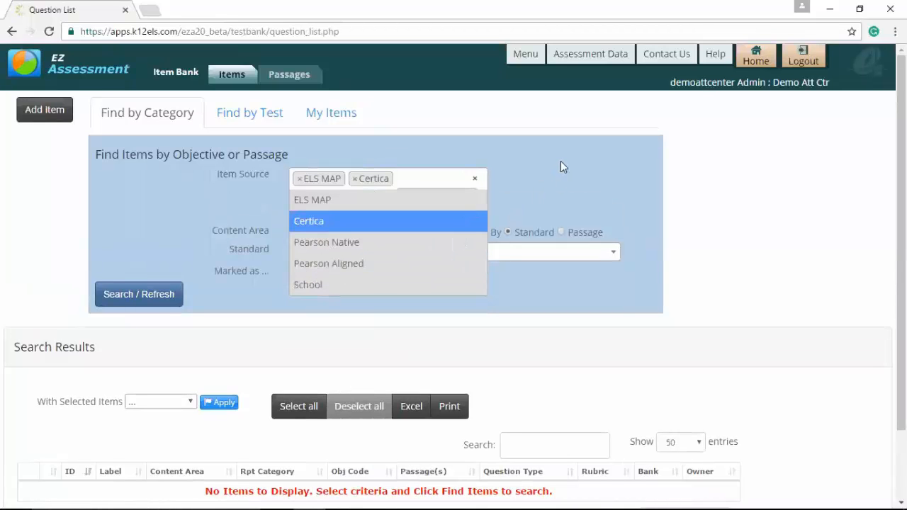
click(557, 178)
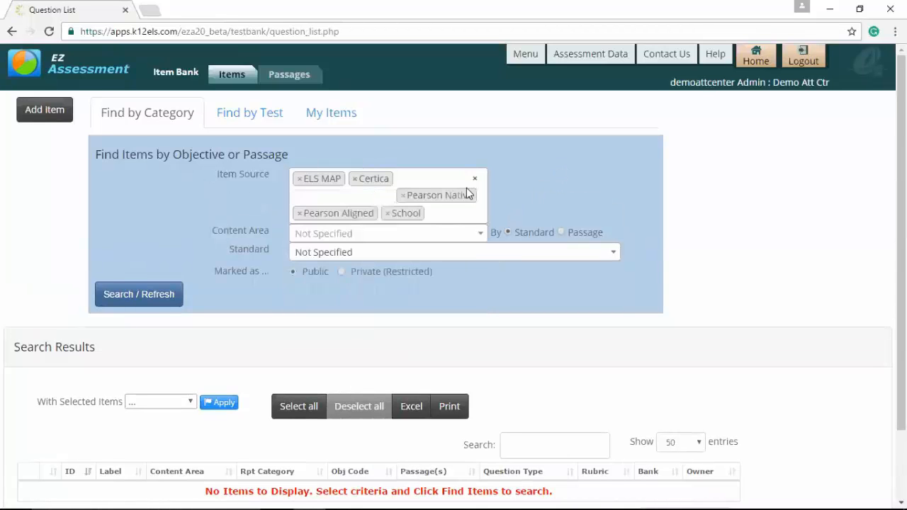
Search the public items in content area 5th Gr. Science (2010) under standard Sc.5.1I - INQUIRY.
click(356, 238)
scroll(368, 296, down, 5)
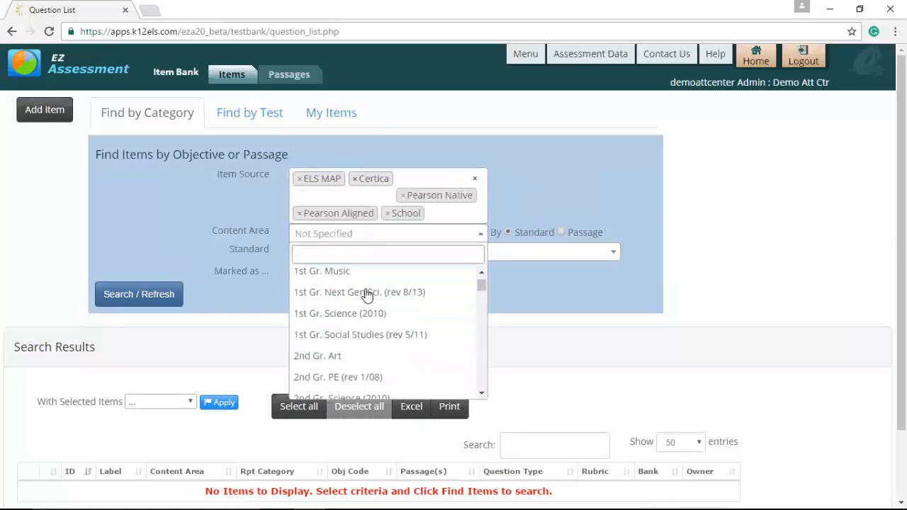
scroll(368, 296, down, 5)
scroll(369, 299, up, 2)
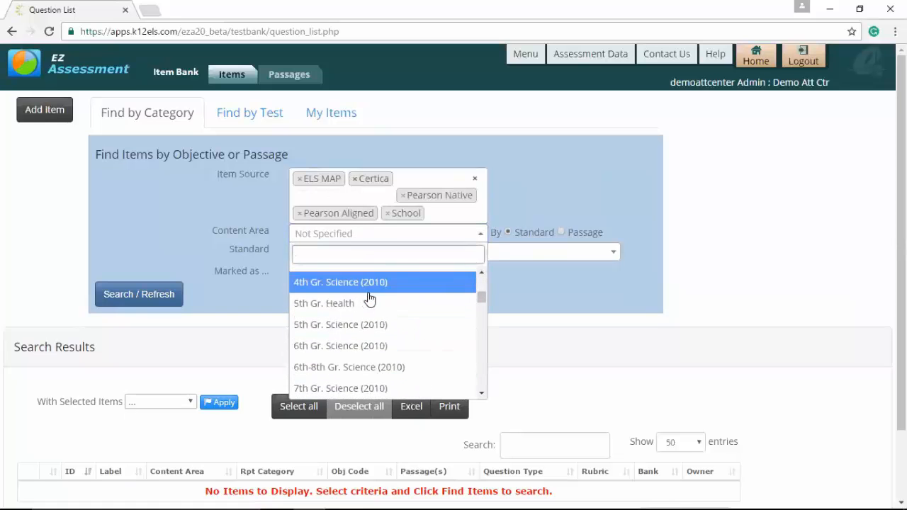
click(376, 324)
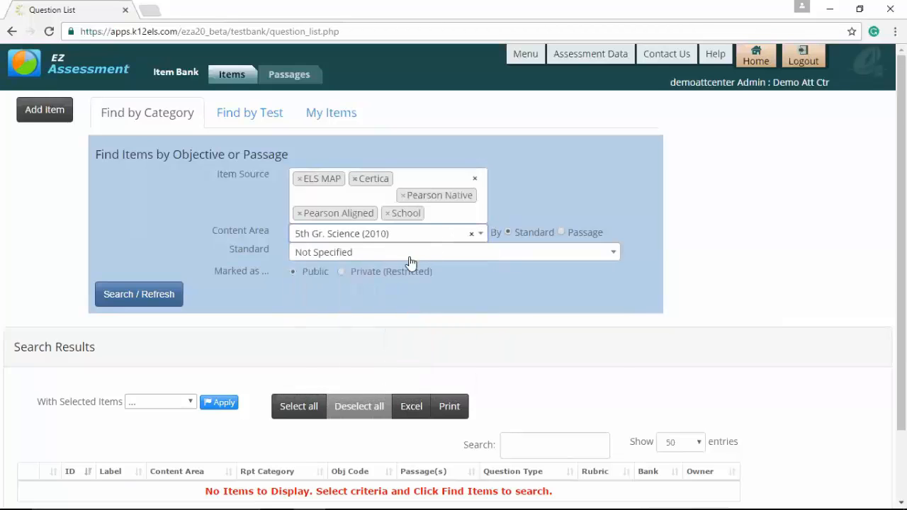
click(410, 261)
click(410, 317)
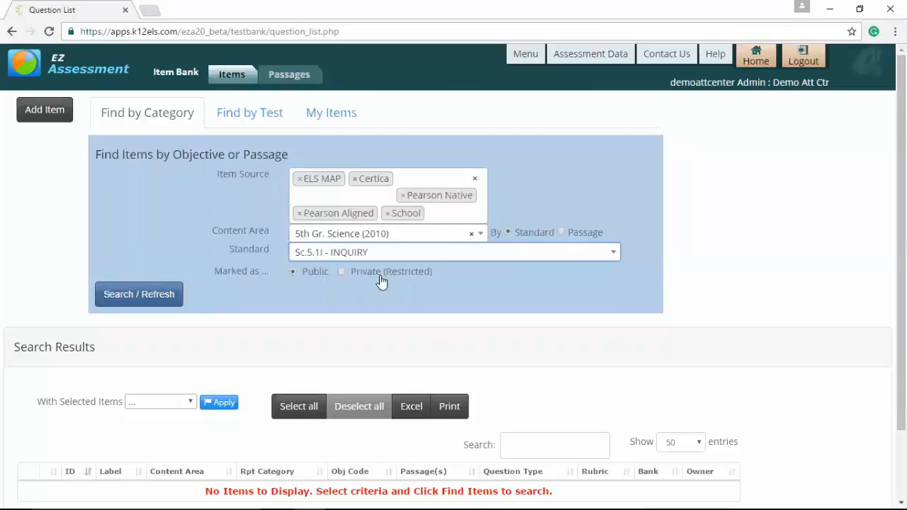
click(152, 300)
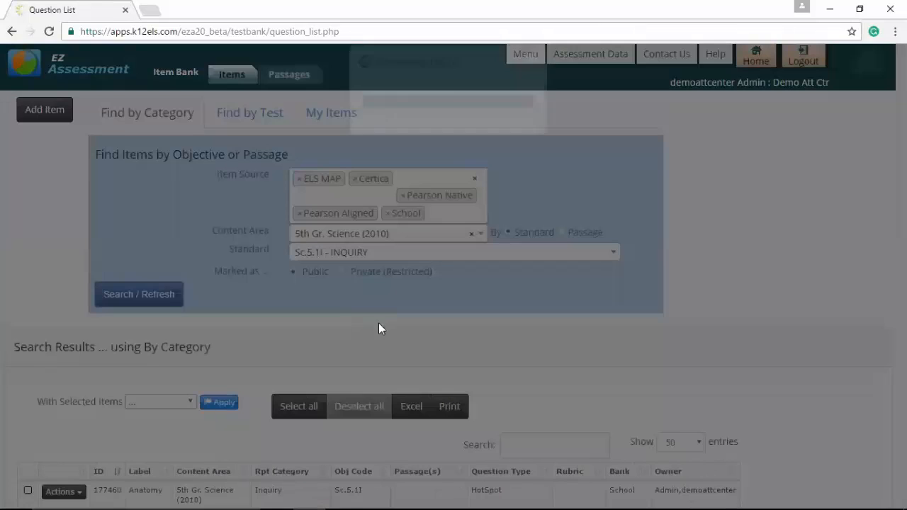
Select the Anatomy item in the search results and apply Make Private to it.
scroll(585, 265, down, 1)
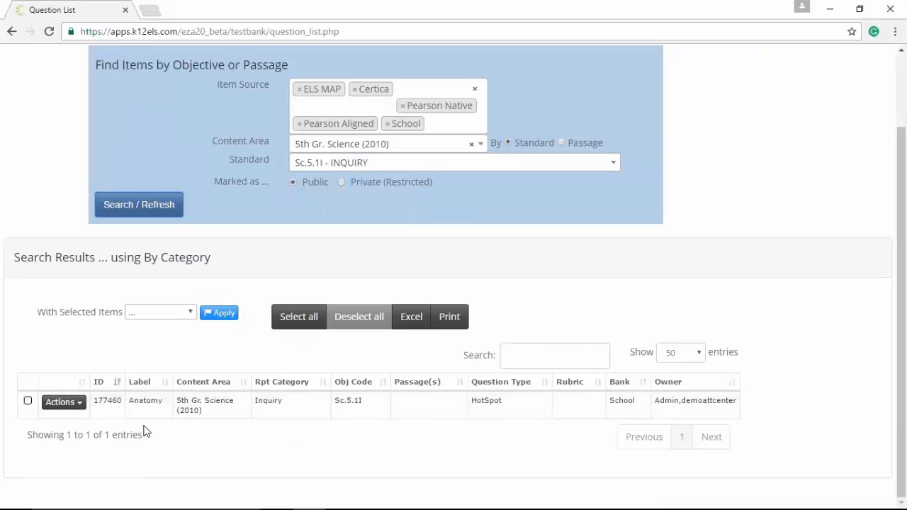
click(29, 401)
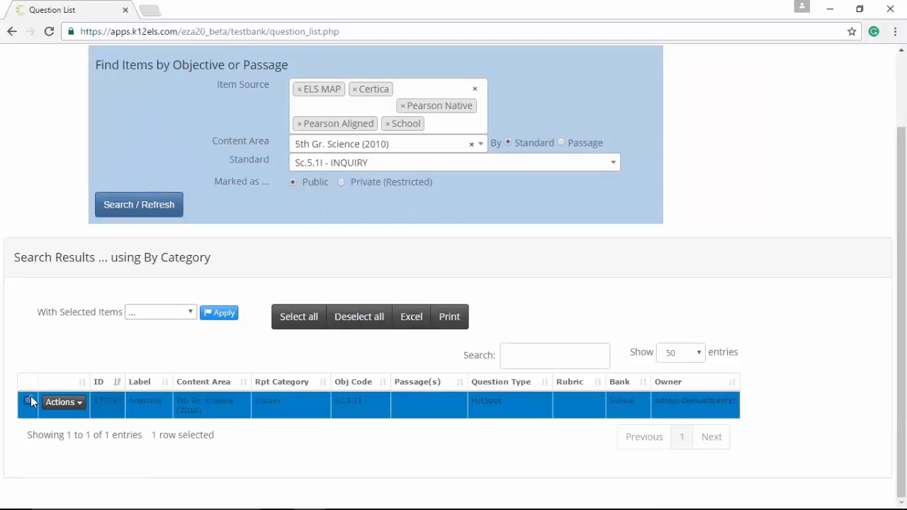
click(191, 316)
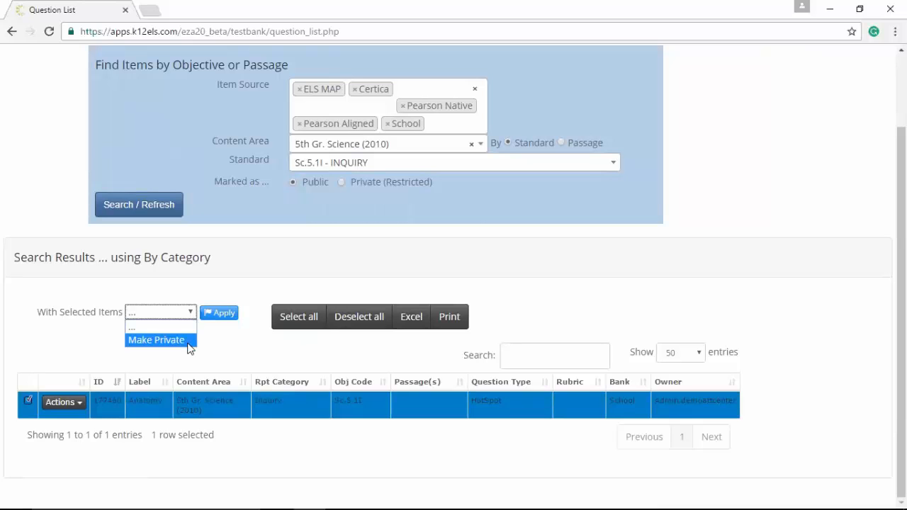
click(190, 346)
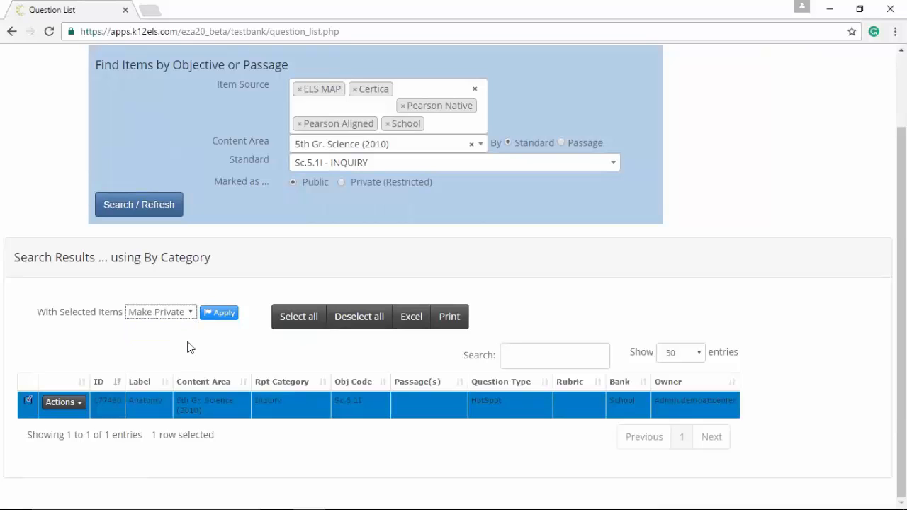
scroll(578, 363, up, 2)
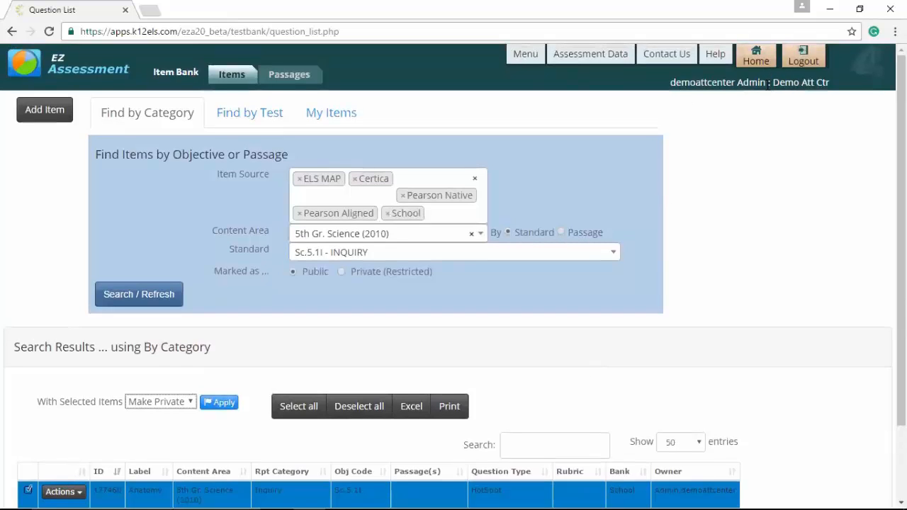
click(216, 405)
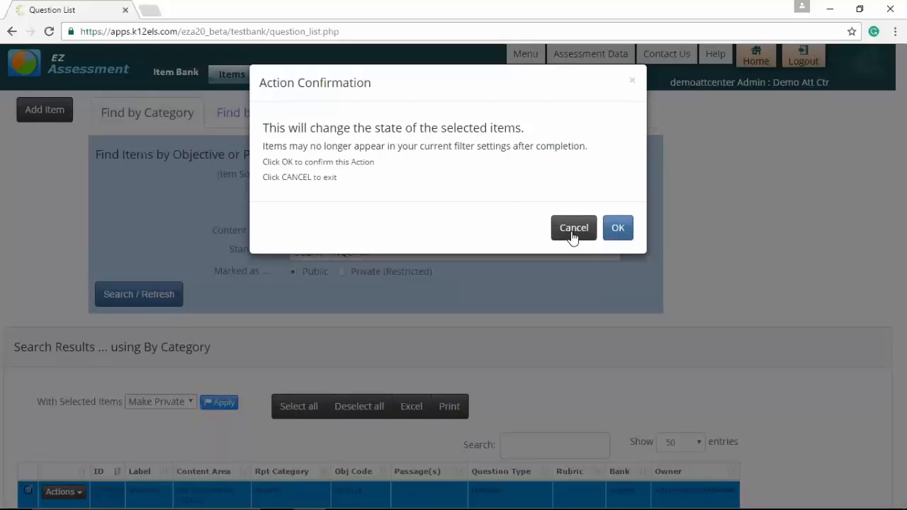
click(618, 229)
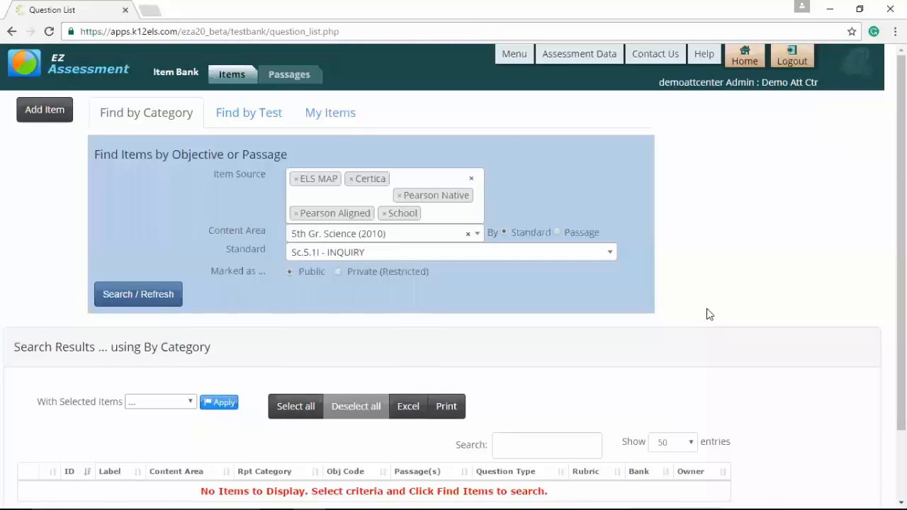
Switch the filter to items marked Private (Restricted) and search again.
scroll(704, 312, down, 2)
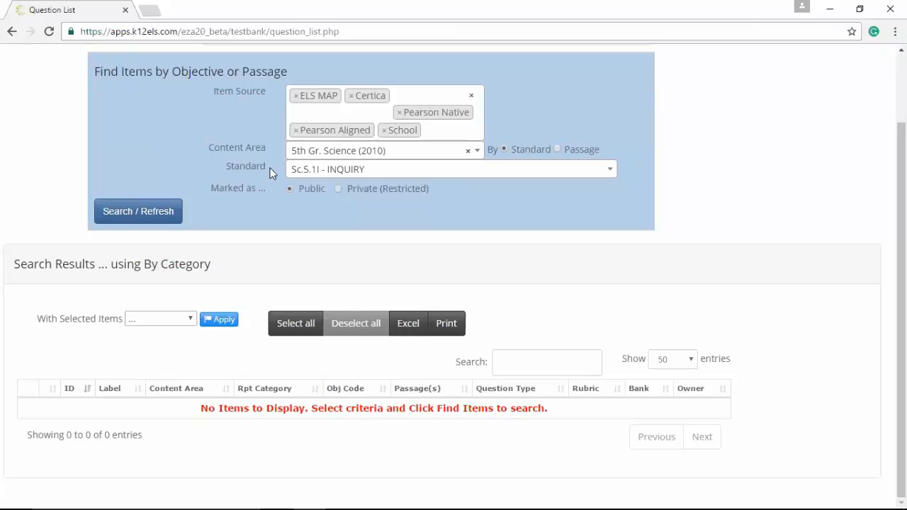
scroll(253, 230, up, 2)
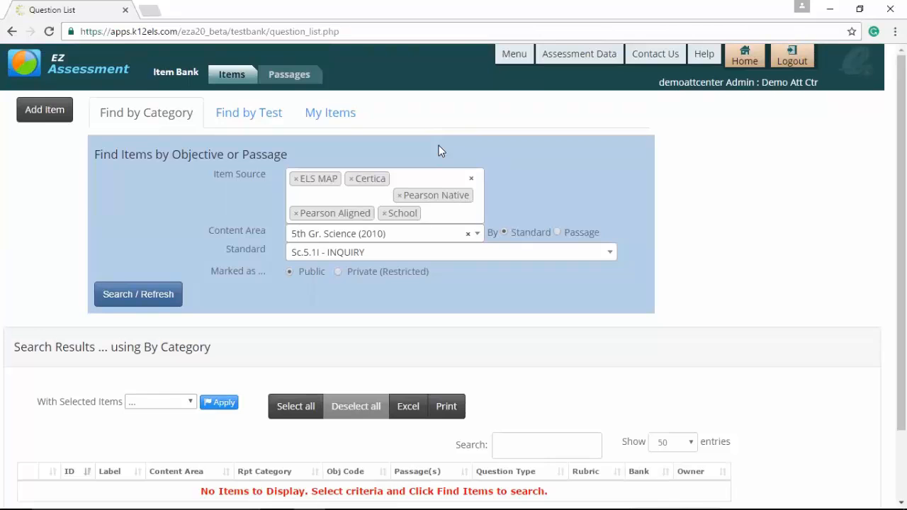
scroll(654, 244, down, 1)
scroll(654, 244, up, 1)
click(339, 272)
click(181, 292)
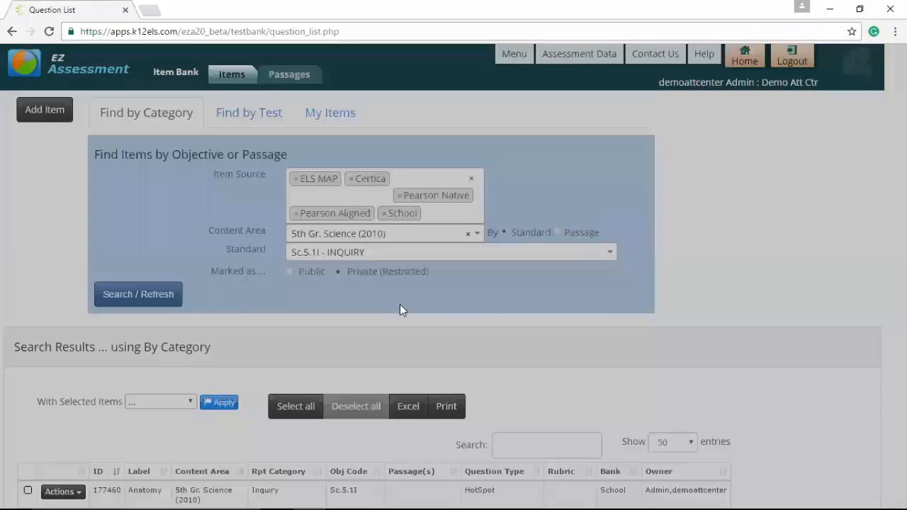
Select the private Anatomy item and apply Make Public to it.
scroll(61, 394, down, 1)
click(26, 426)
click(178, 335)
click(167, 364)
click(215, 338)
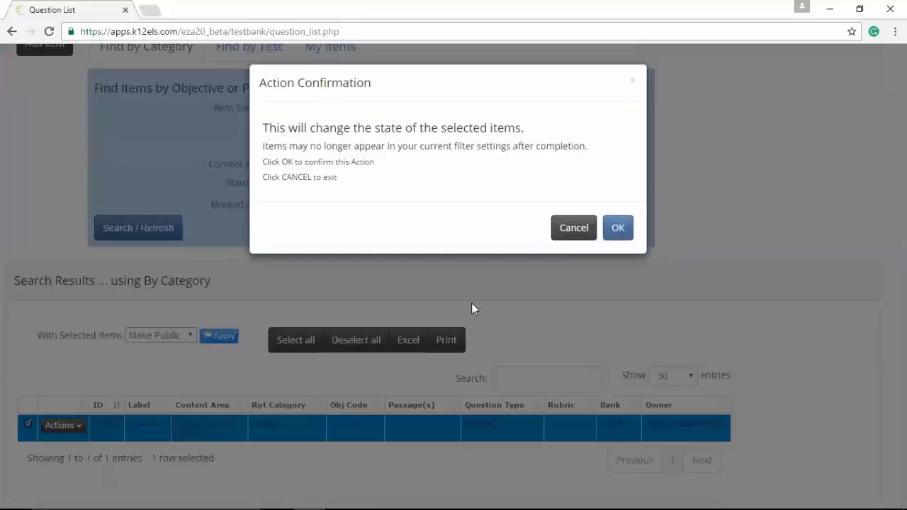
click(624, 234)
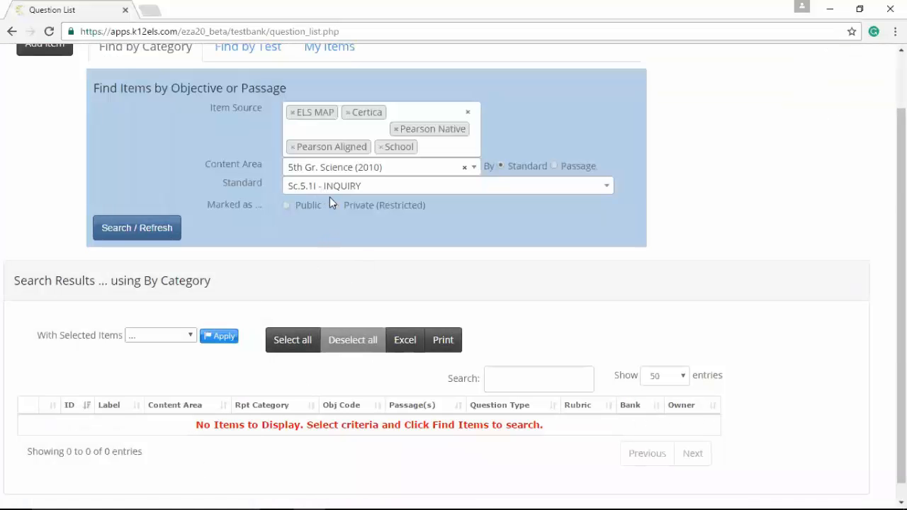
scroll(497, 227, up, 1)
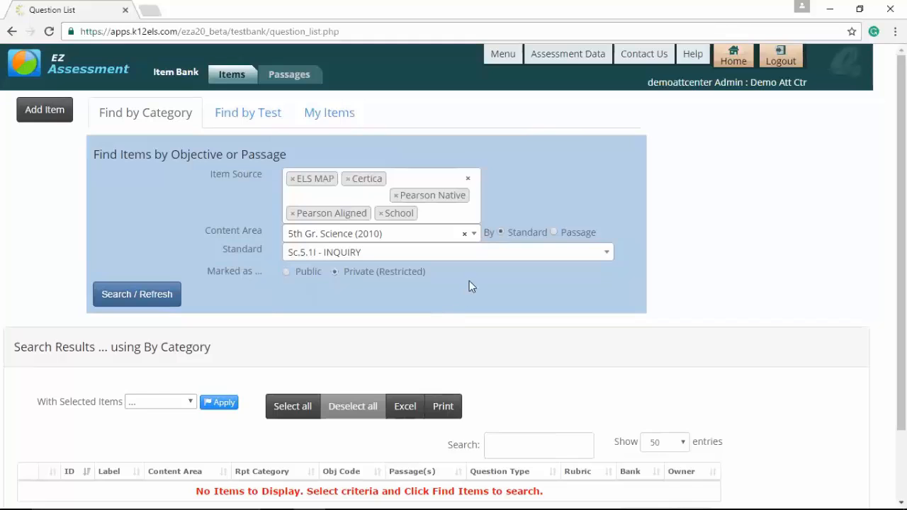
Open the test list and search for tests of type Create (Test bank) in the General folder.
click(502, 54)
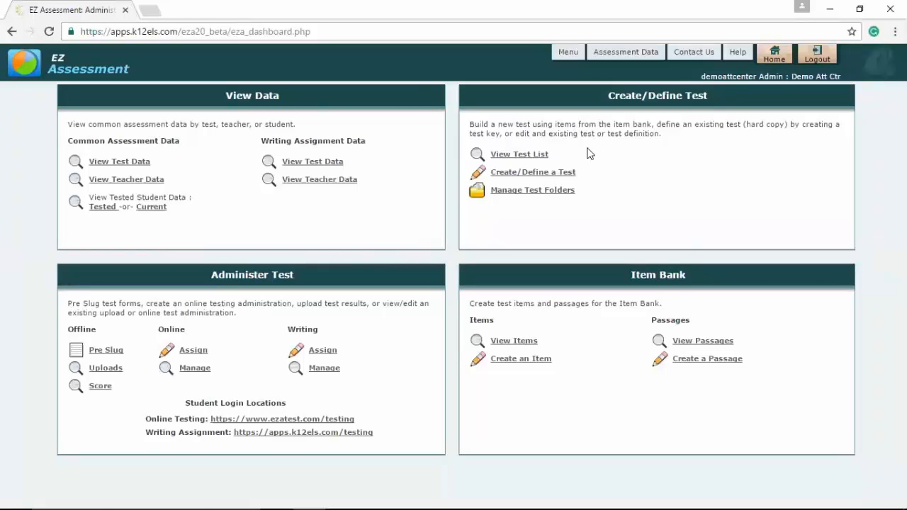
click(538, 155)
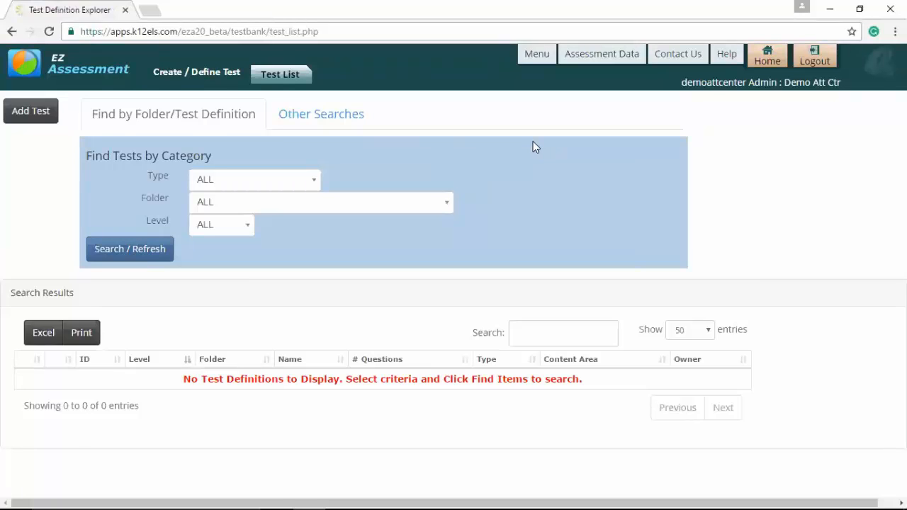
click(253, 181)
click(272, 241)
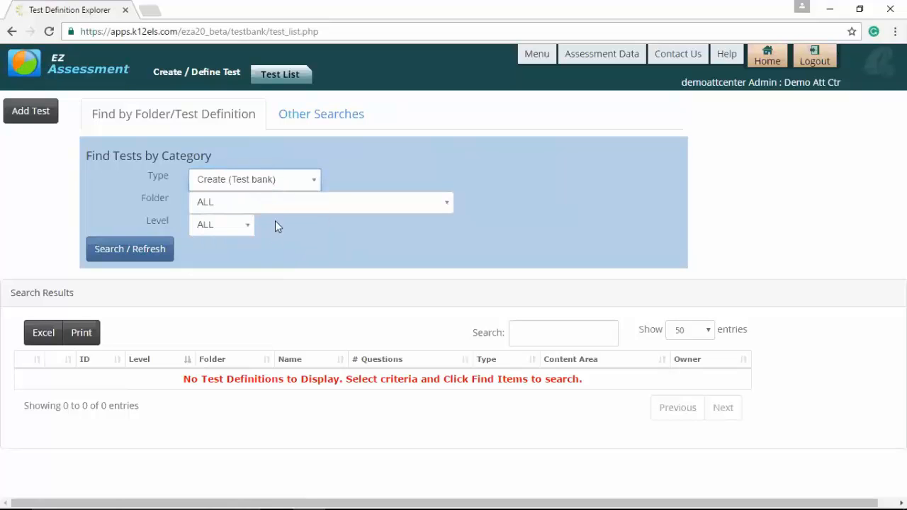
click(276, 197)
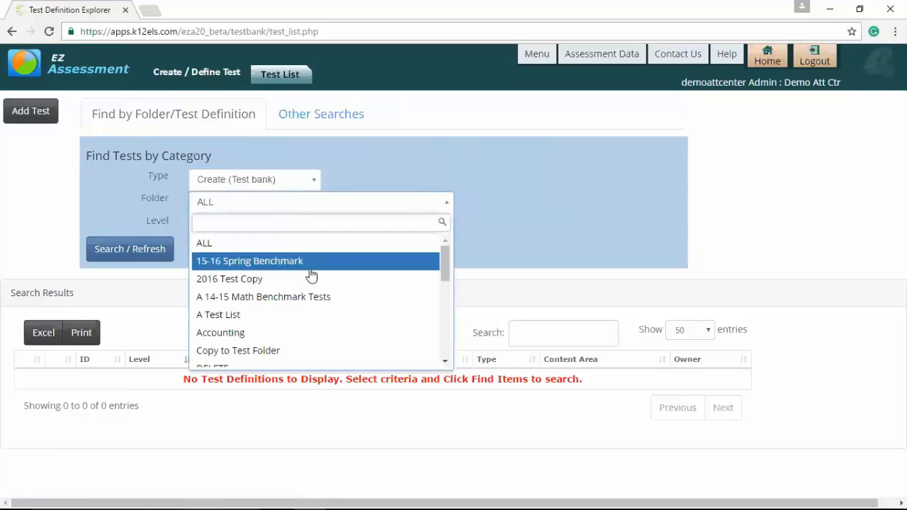
scroll(310, 275, down, 5)
click(296, 297)
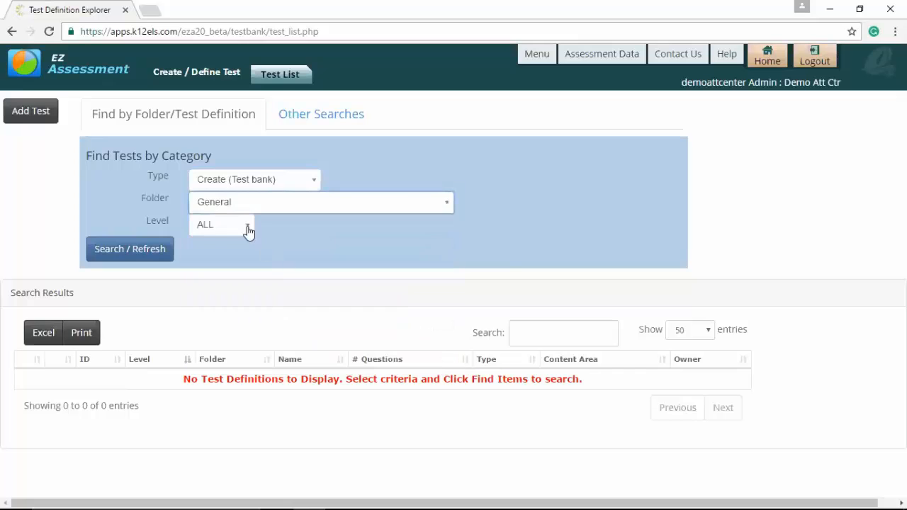
click(156, 254)
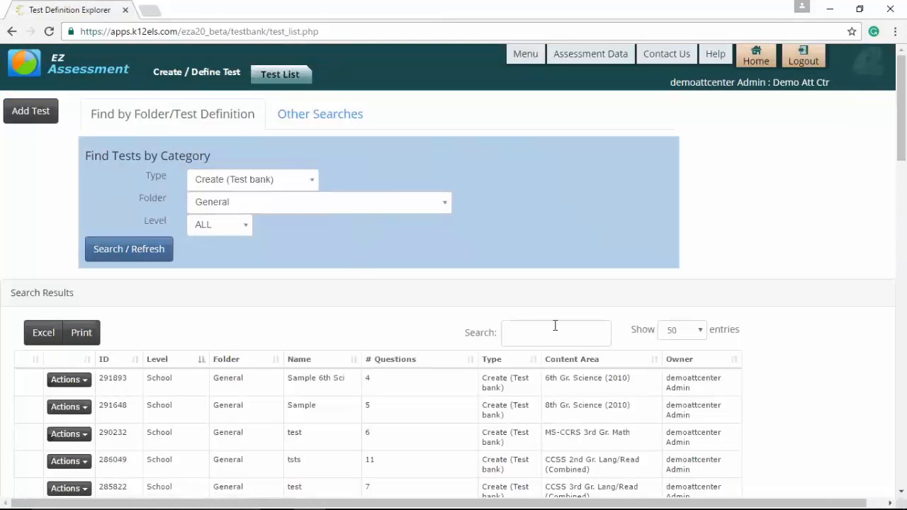
Compare the actions available for the first three tests in the results: Sample 6th Sci, Sample and test.
scroll(229, 339, down, 1)
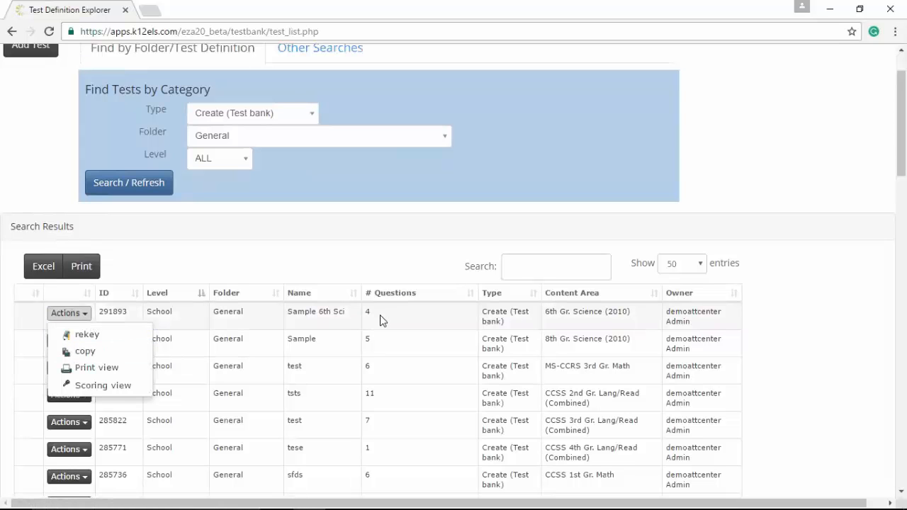
click(304, 312)
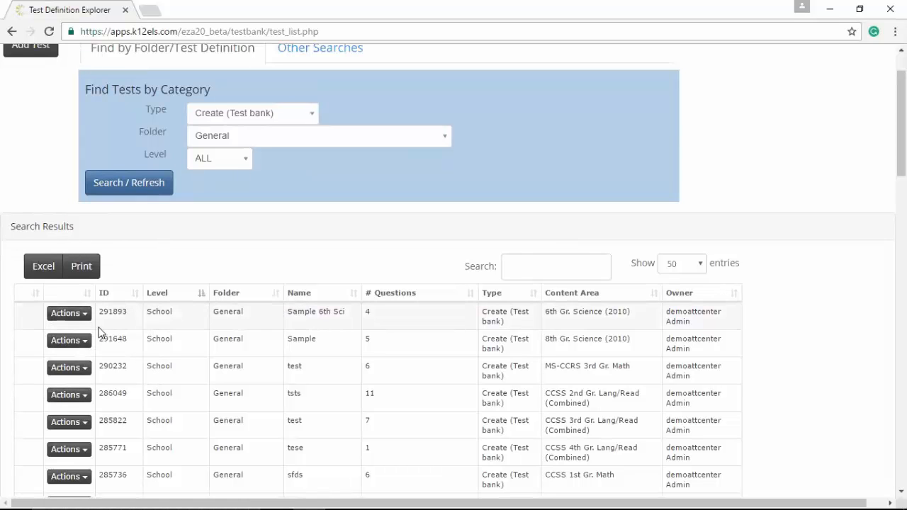
click(82, 343)
click(83, 343)
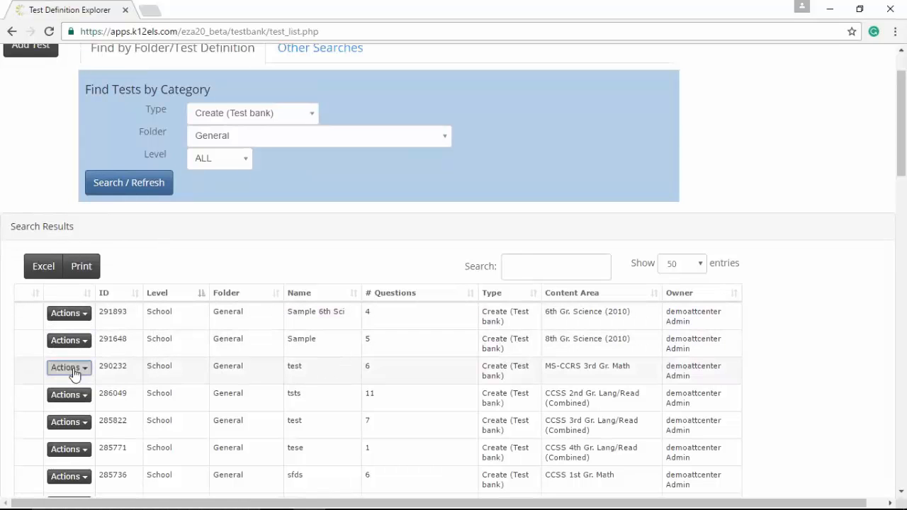
click(75, 369)
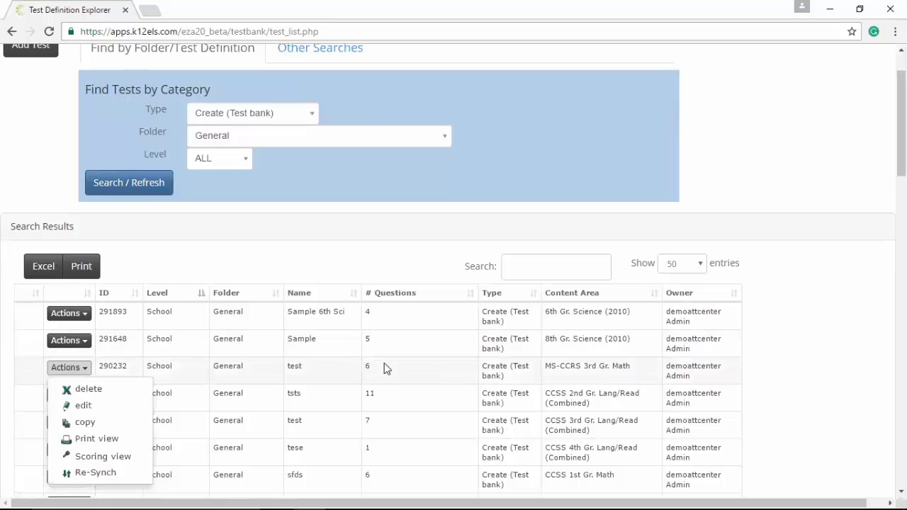
click(431, 372)
scroll(449, 353, up, 1)
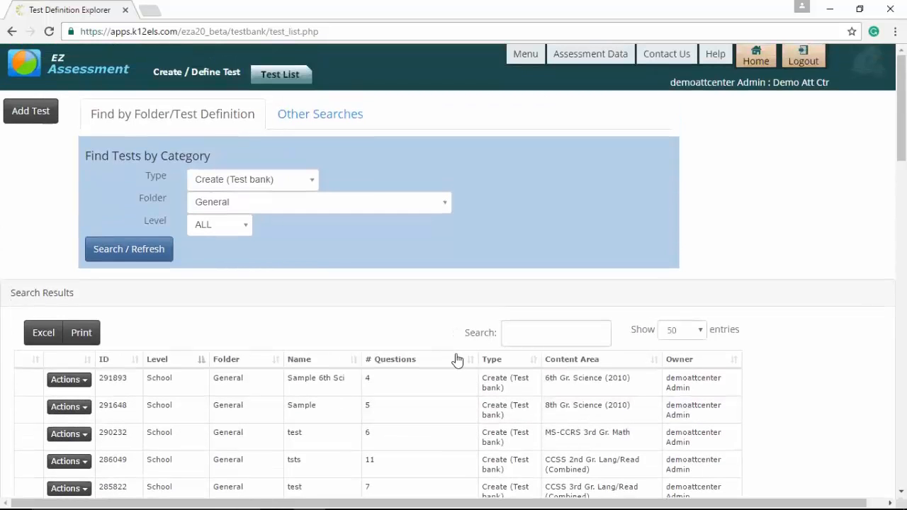
Start a new test titled "Sample 5th sci" with the content area 5th Gr. Science (2010).
click(35, 112)
click(253, 236)
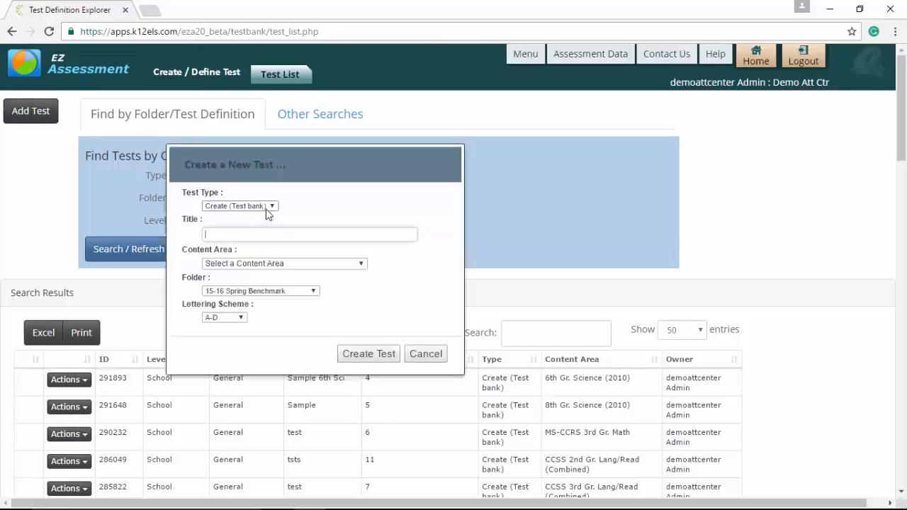
text(Sample 5th sci)
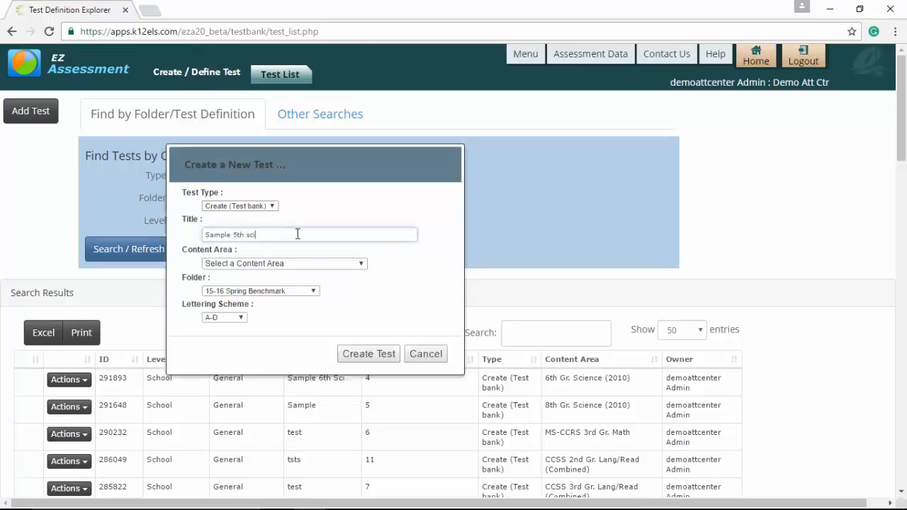
click(307, 263)
scroll(334, 330, down, 10)
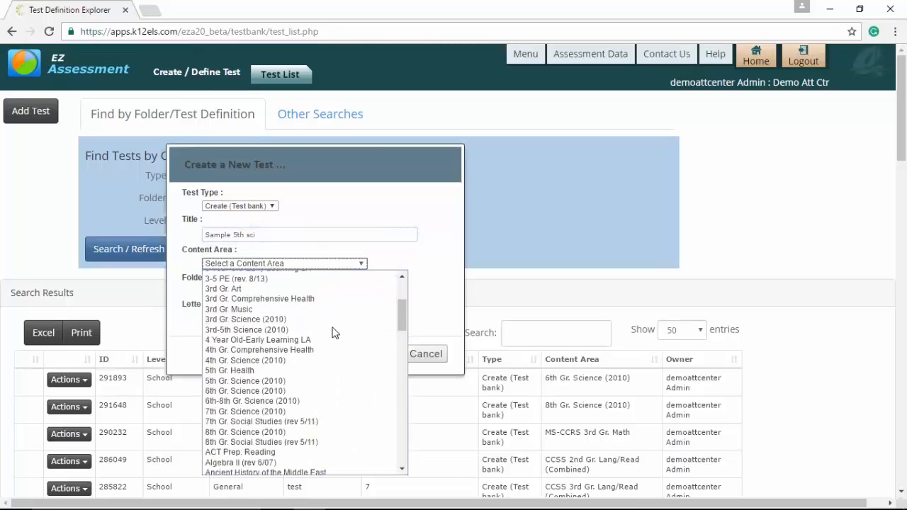
scroll(334, 330, up, 10)
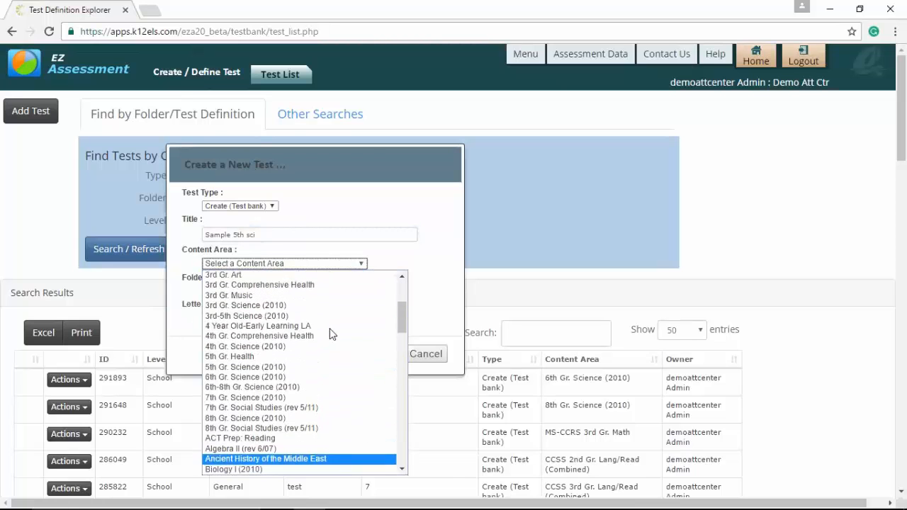
click(327, 367)
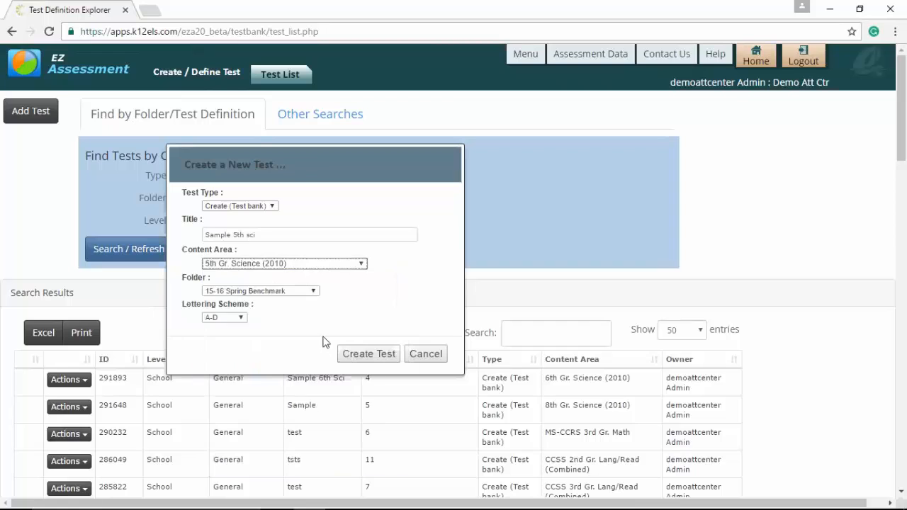
Assign the new test to the General folder and create it.
click(286, 292)
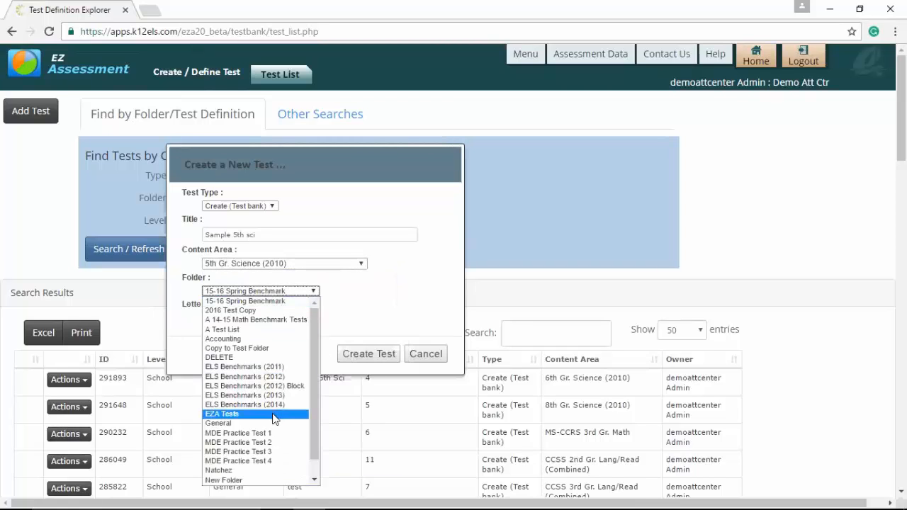
click(301, 423)
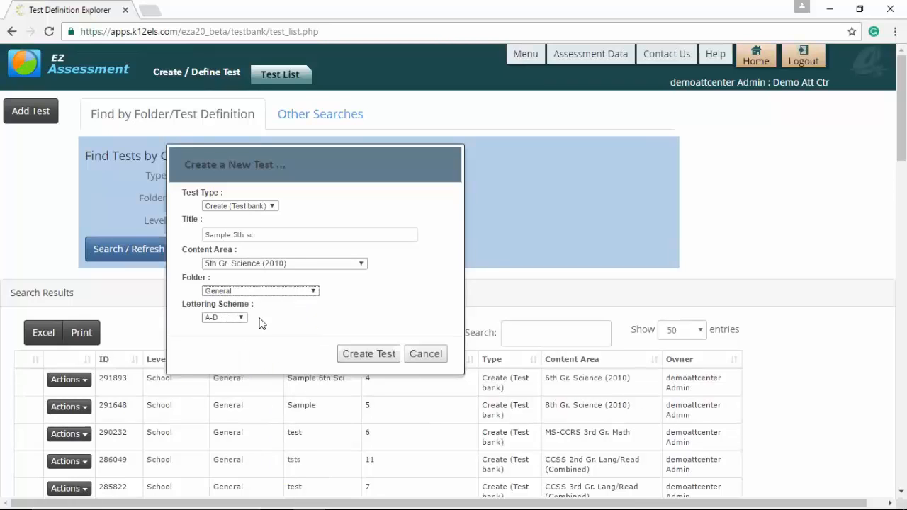
click(364, 358)
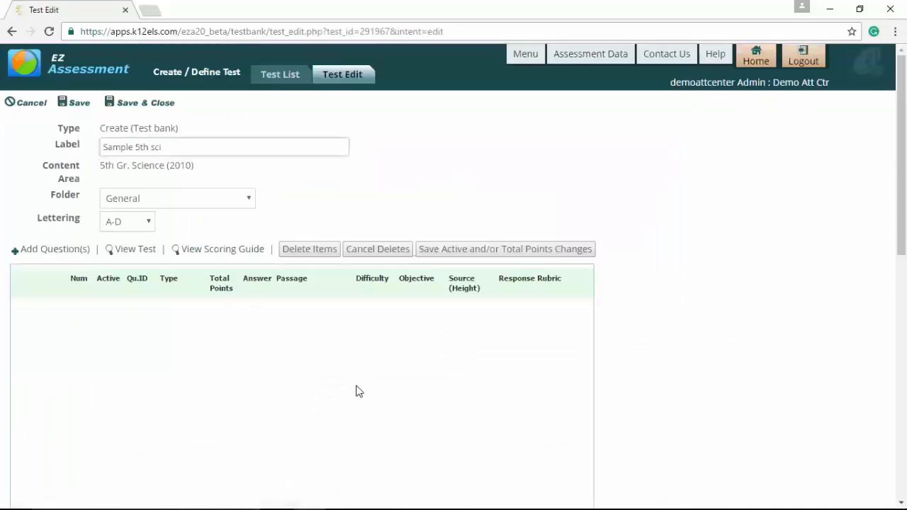
Find questions for standard (Sc.5.1I) INQUIRY and add the Anatomy HotSpot item to the test.
click(51, 251)
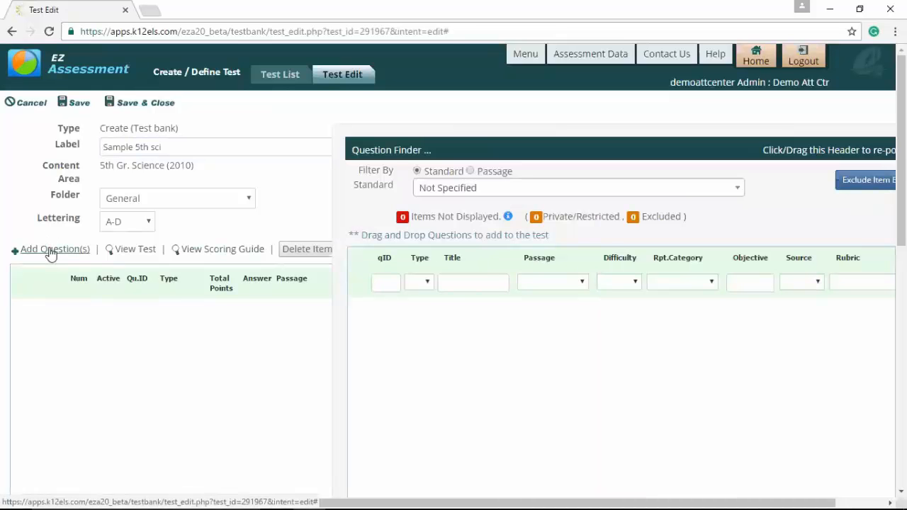
click(579, 191)
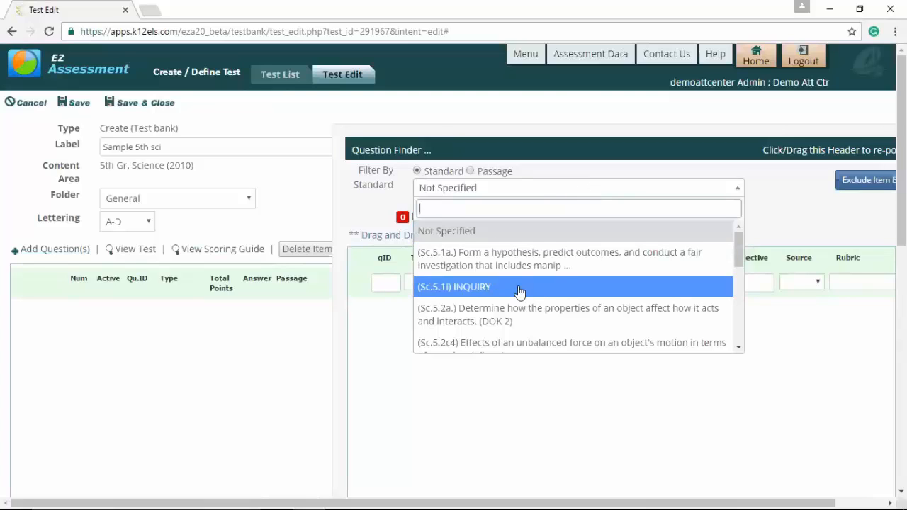
click(494, 291)
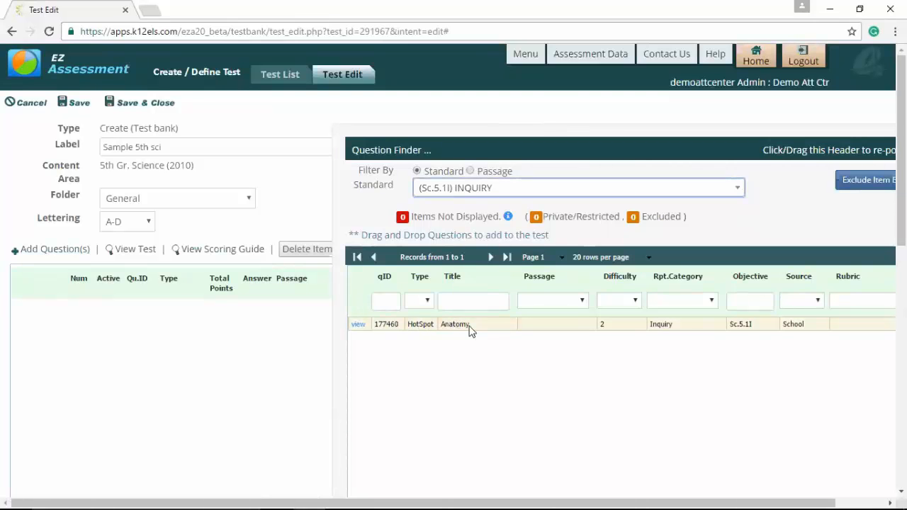
drag(418, 322, 234, 324)
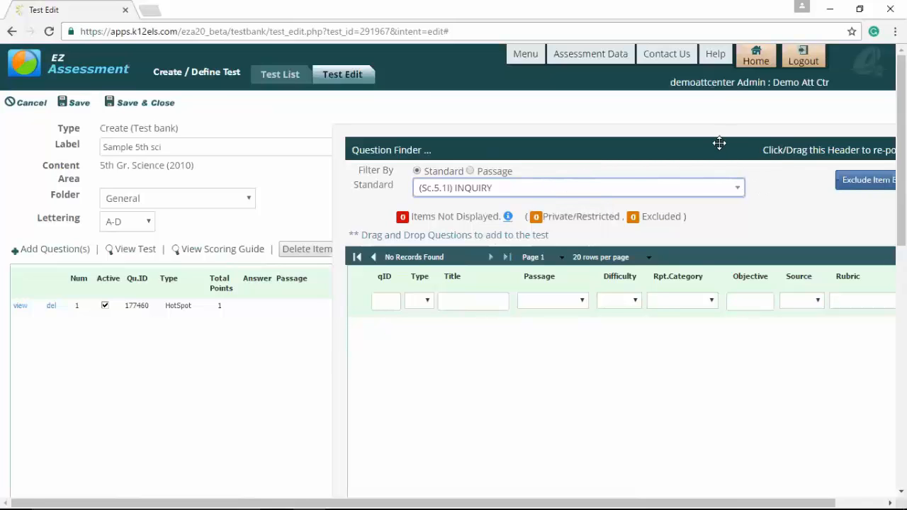
Exclude the items of the Plants test in the General folder from the Question Finder.
drag(717, 146, 610, 117)
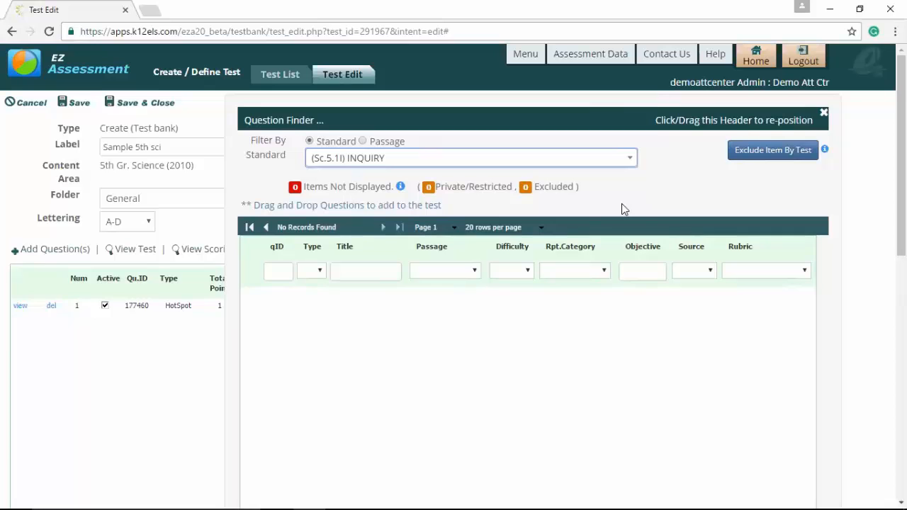
click(759, 153)
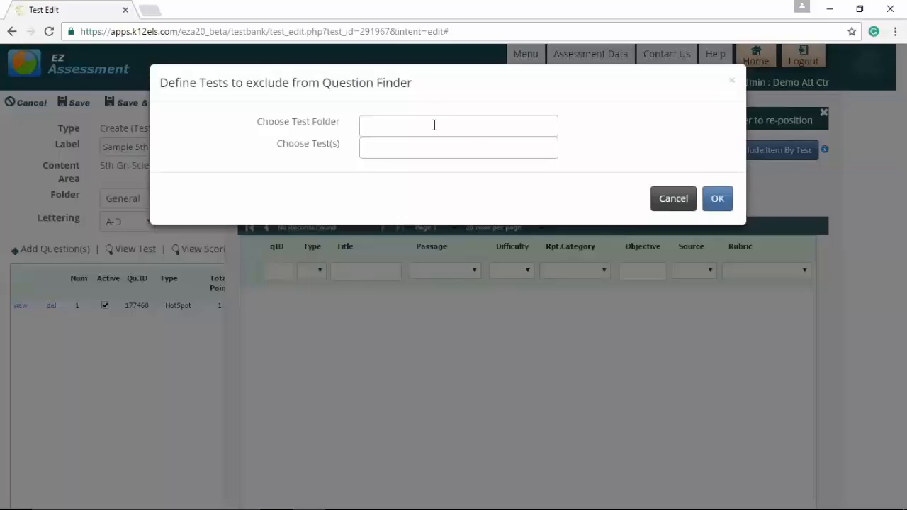
click(434, 124)
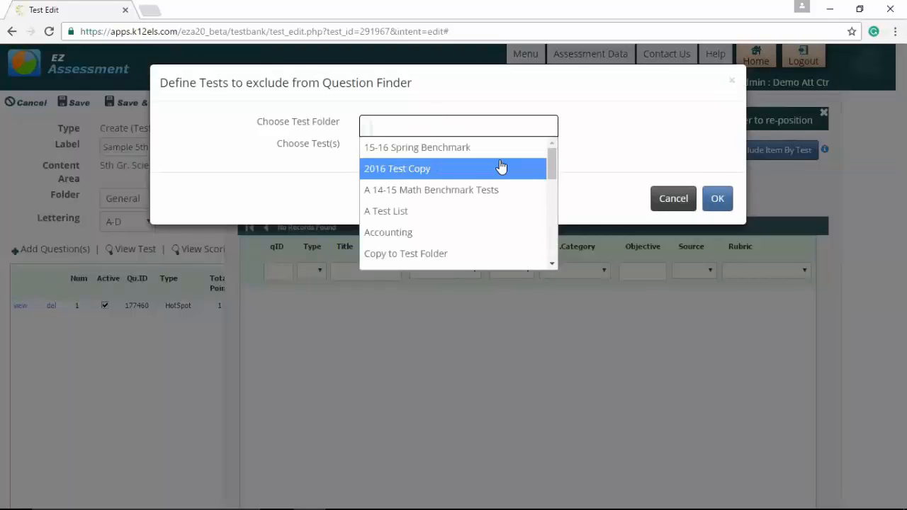
scroll(502, 217, down, 5)
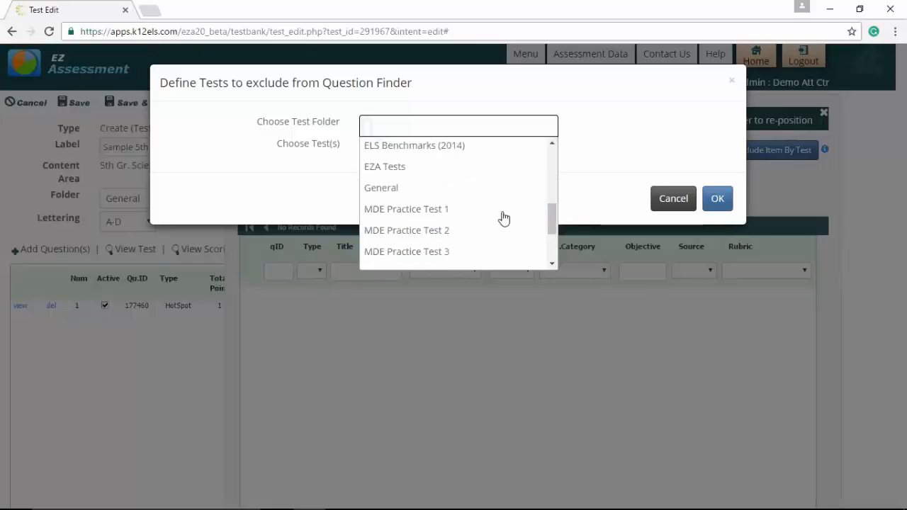
scroll(502, 217, down, 1)
click(474, 156)
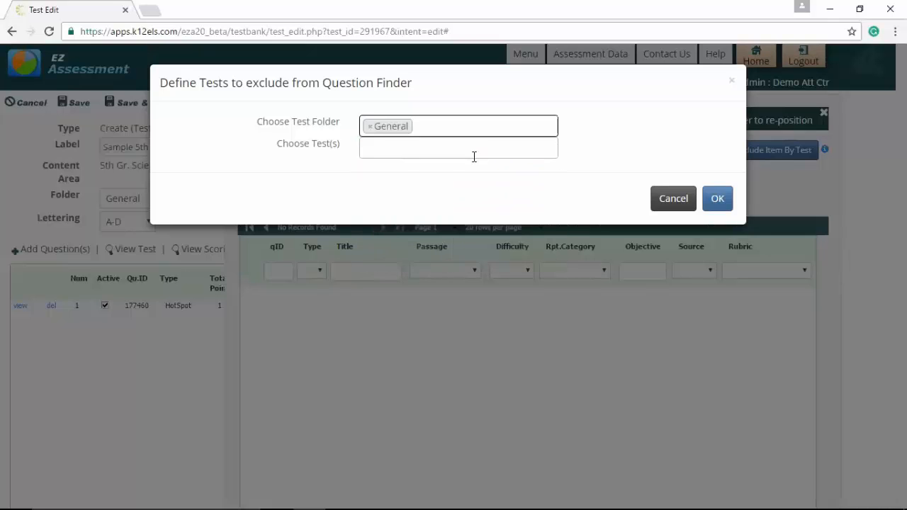
click(481, 147)
scroll(492, 191, down, 6)
scroll(492, 192, down, 8)
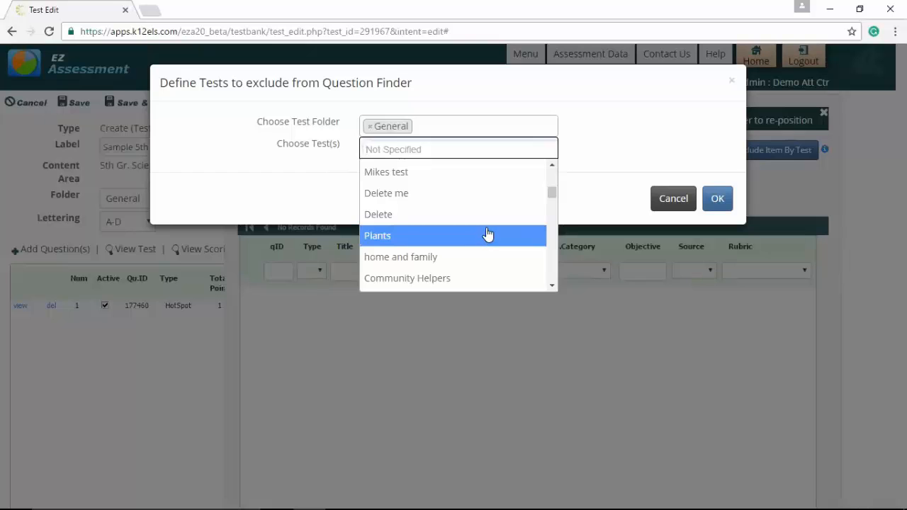
click(488, 235)
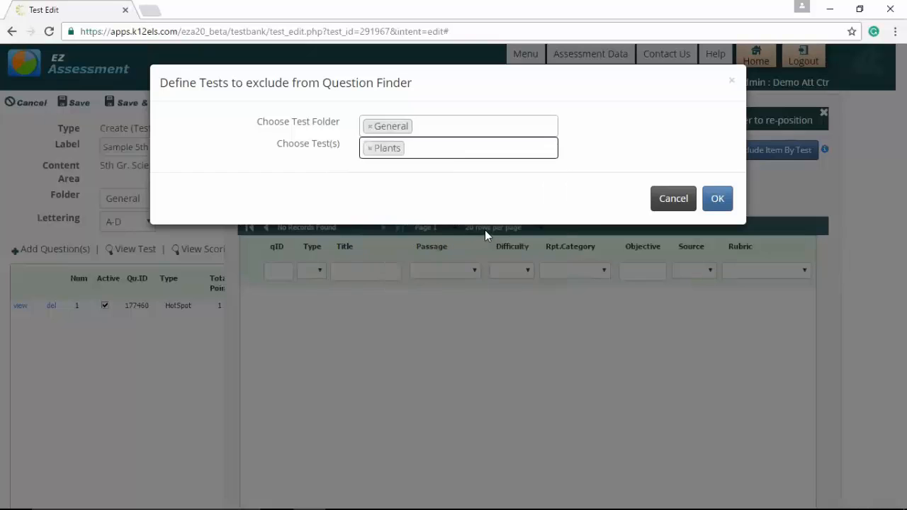
click(718, 201)
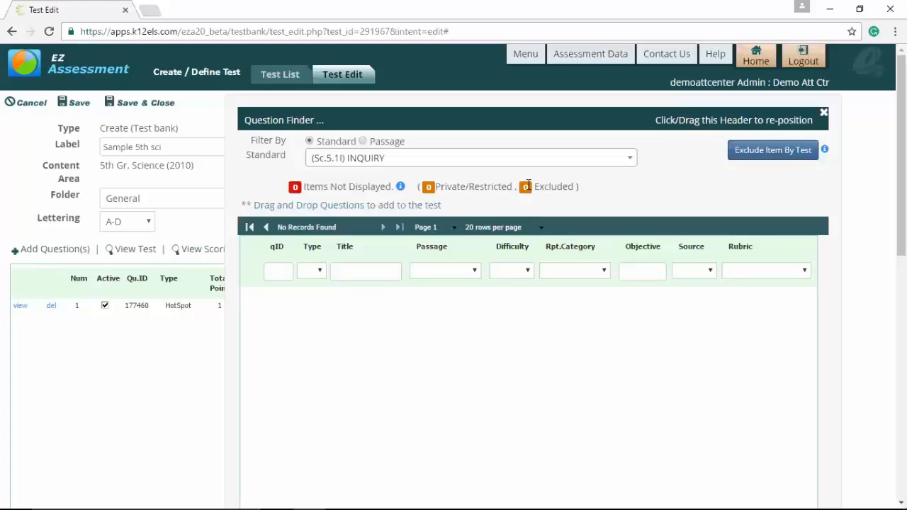
Filter the Question Finder by standard Sc.5.2a., add both multiple-choice items to the test, and close the finder.
click(404, 160)
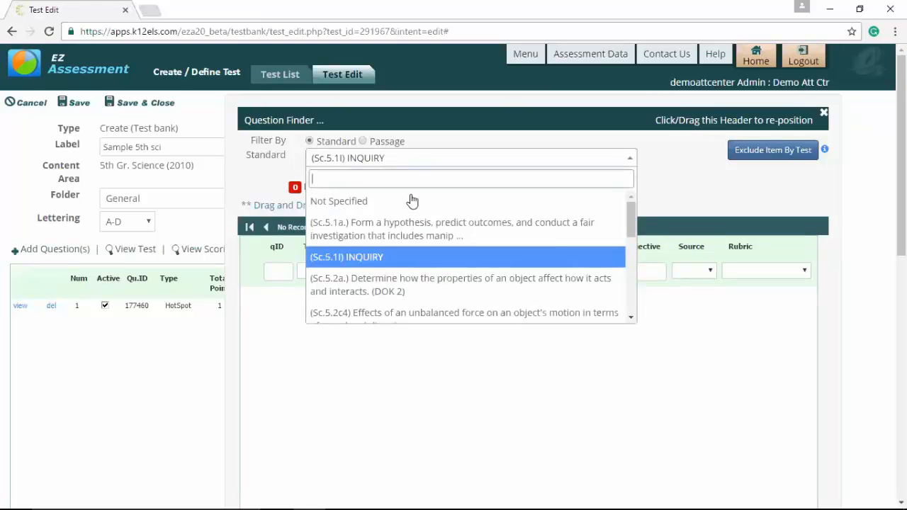
click(391, 292)
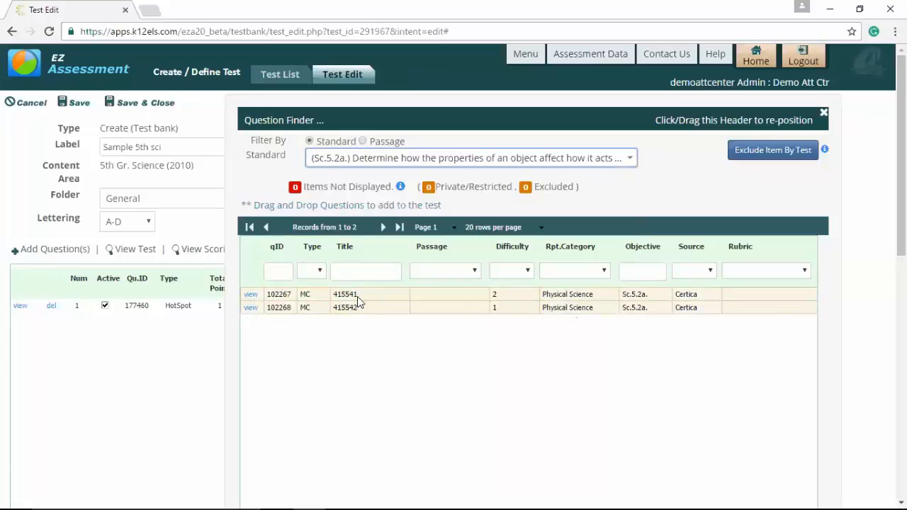
drag(330, 305, 197, 315)
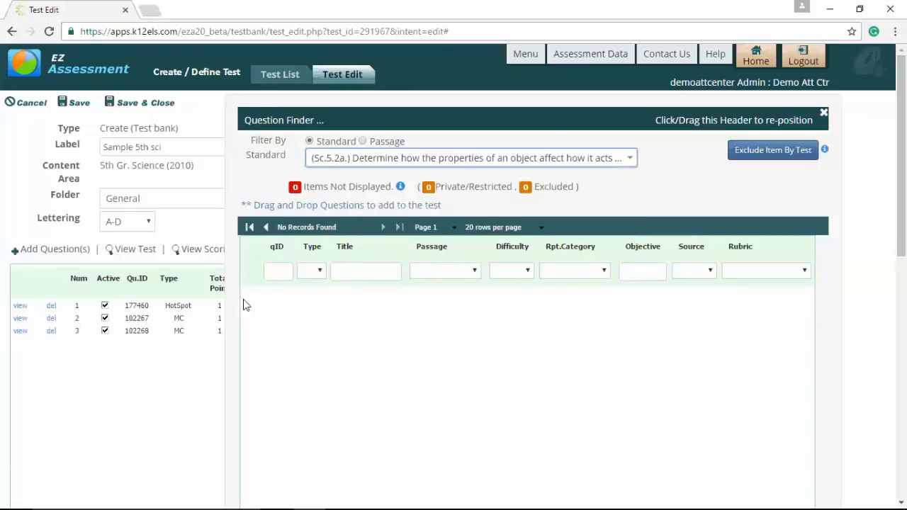
click(824, 112)
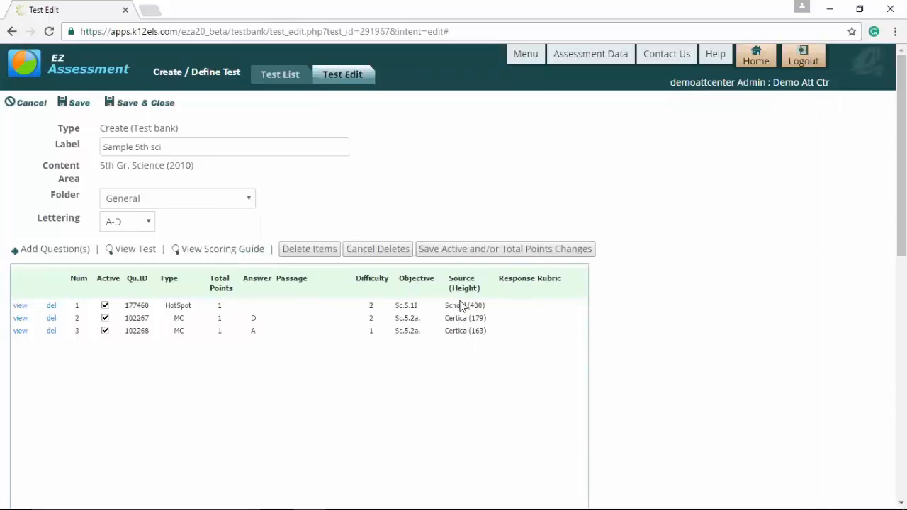
Preview the full Sample 5th sci test, examine its three questions, and close the preview.
click(121, 250)
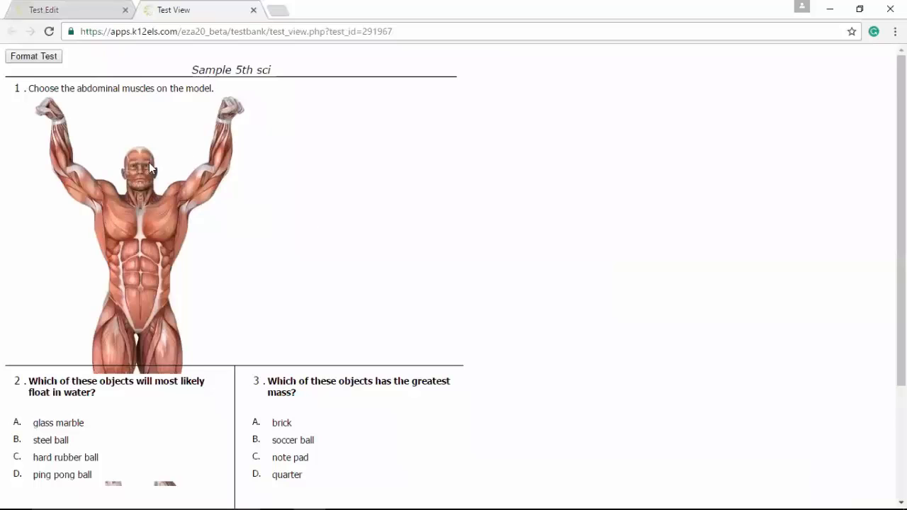
scroll(295, 210, down, 2)
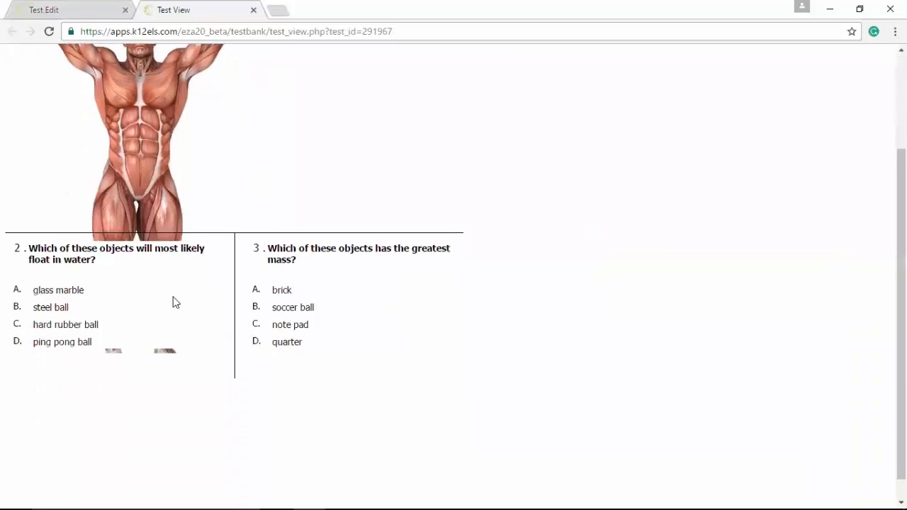
scroll(440, 334, up, 2)
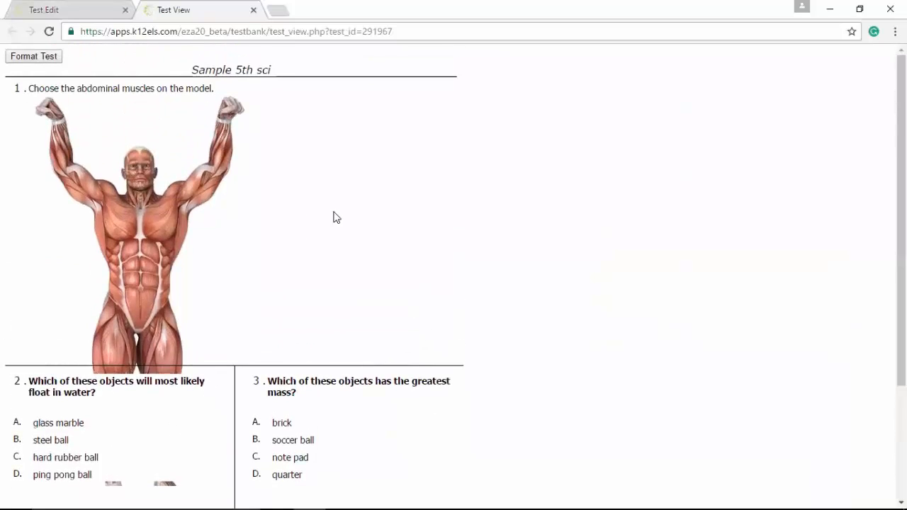
scroll(290, 163, down, 1)
scroll(186, 109, up, 1)
click(253, 10)
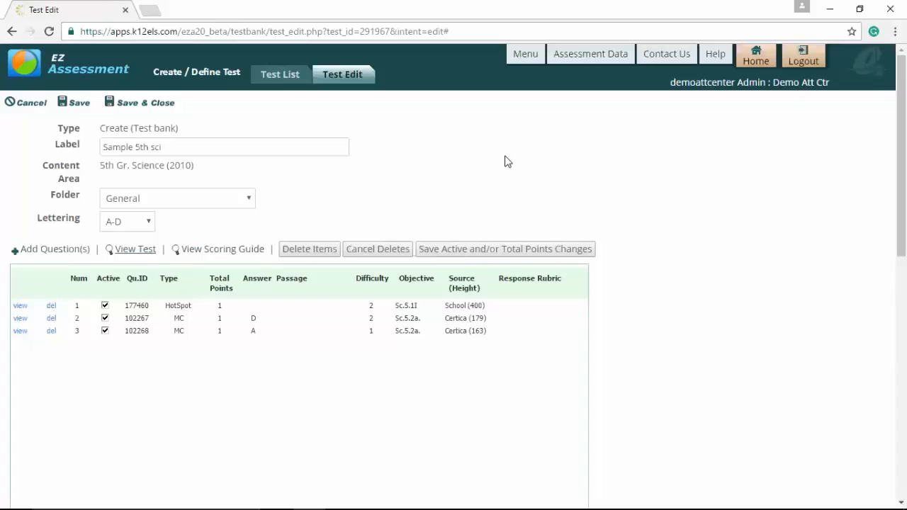
Leave the test editor for the main ELS Dashboard and open the ELS Support site's product list.
click(530, 57)
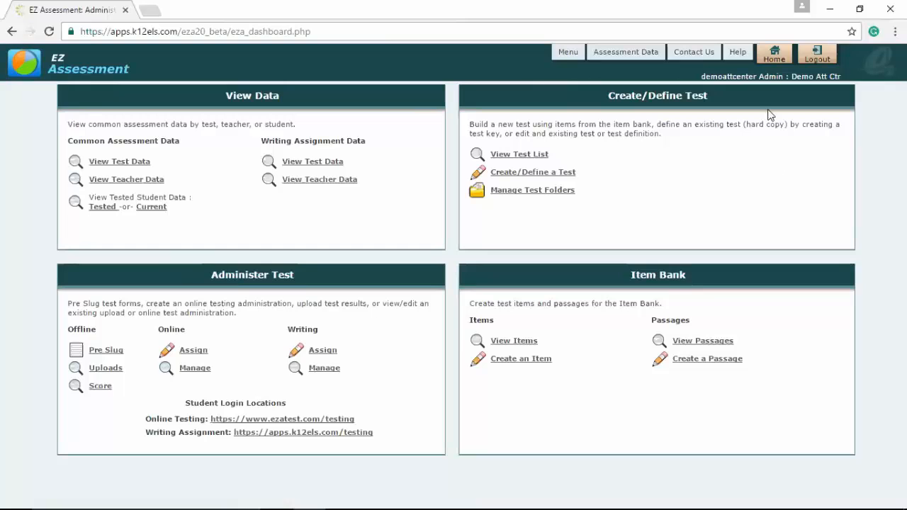
click(771, 57)
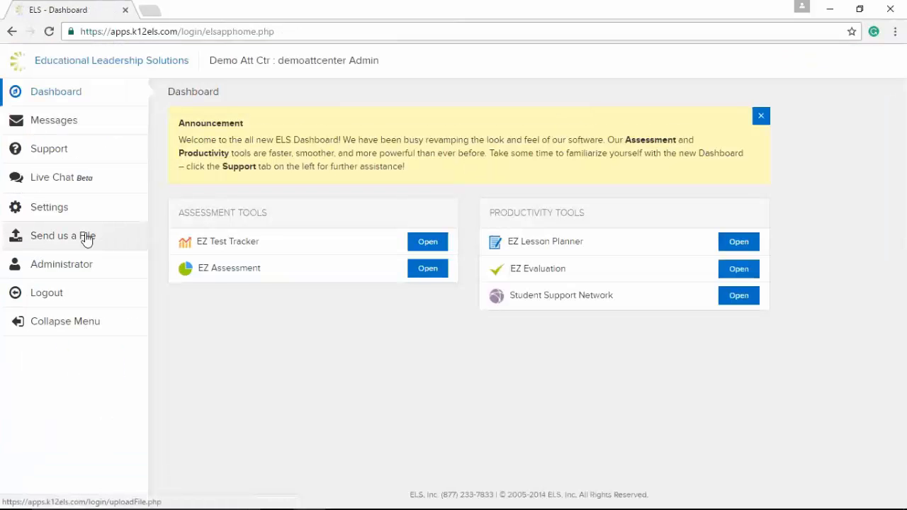
click(81, 156)
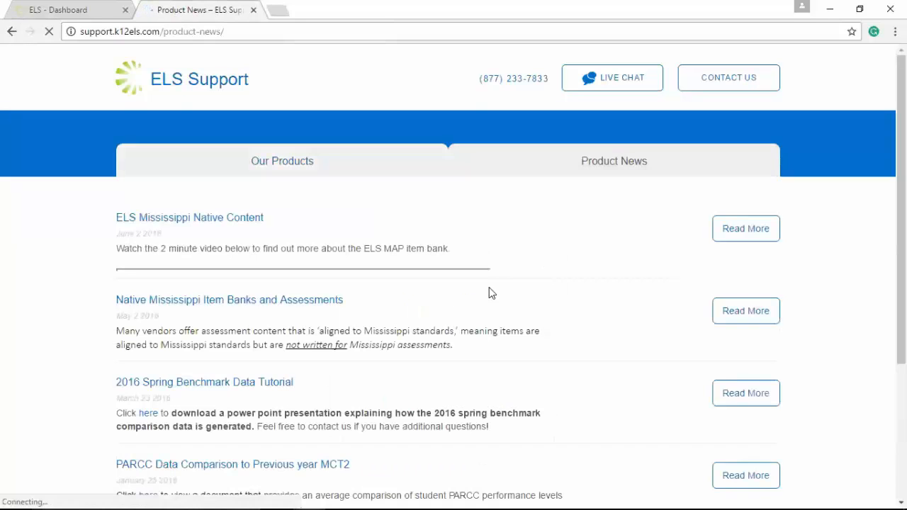
click(298, 167)
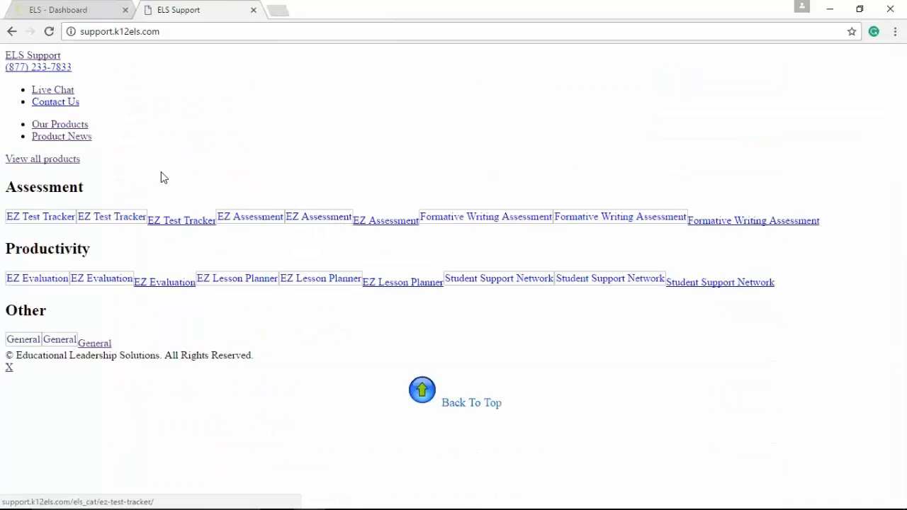
click(49, 33)
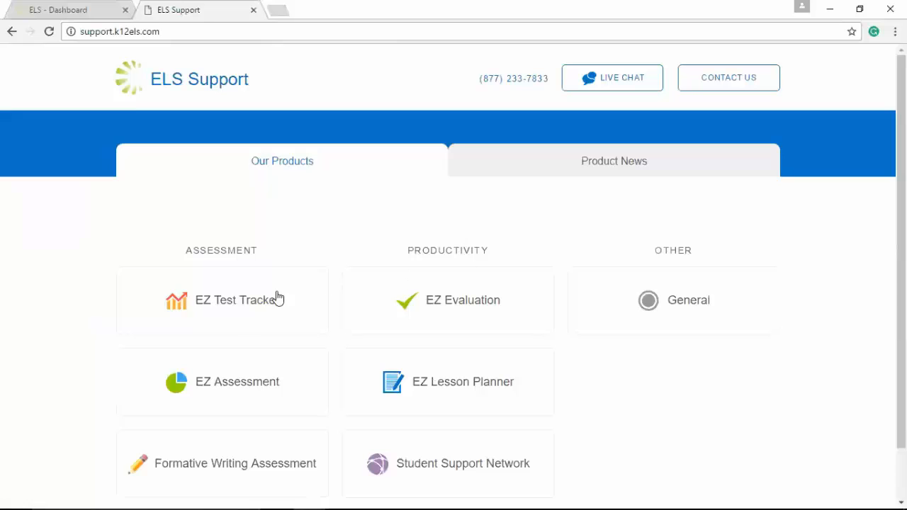
Open the EZ Assessment support page and filter its resources to videos.
click(234, 384)
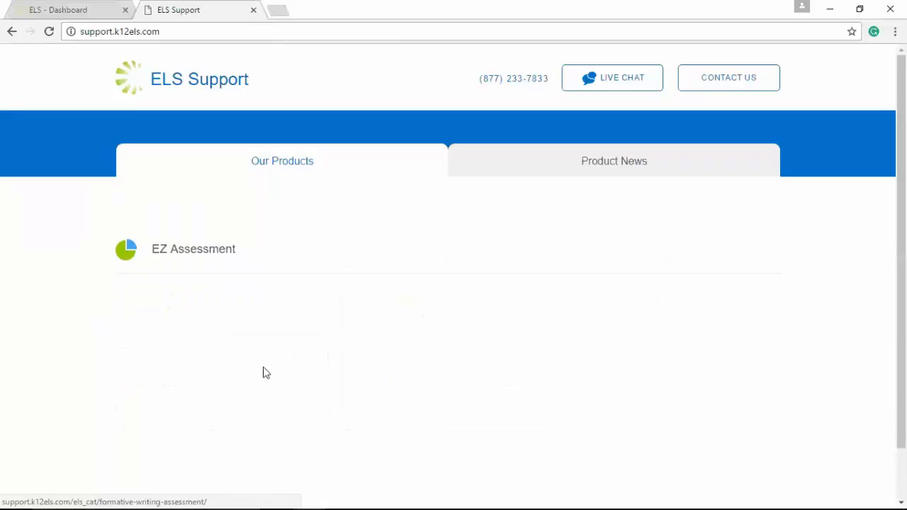
click(340, 304)
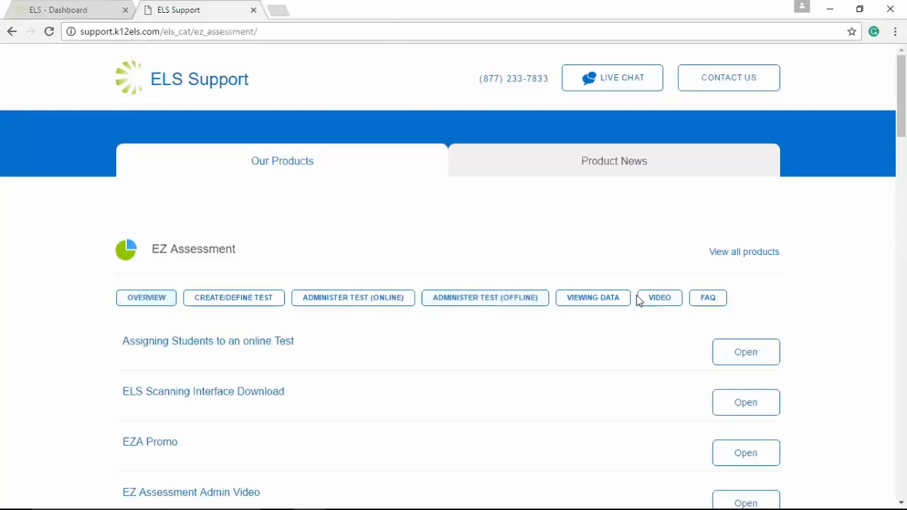
click(671, 301)
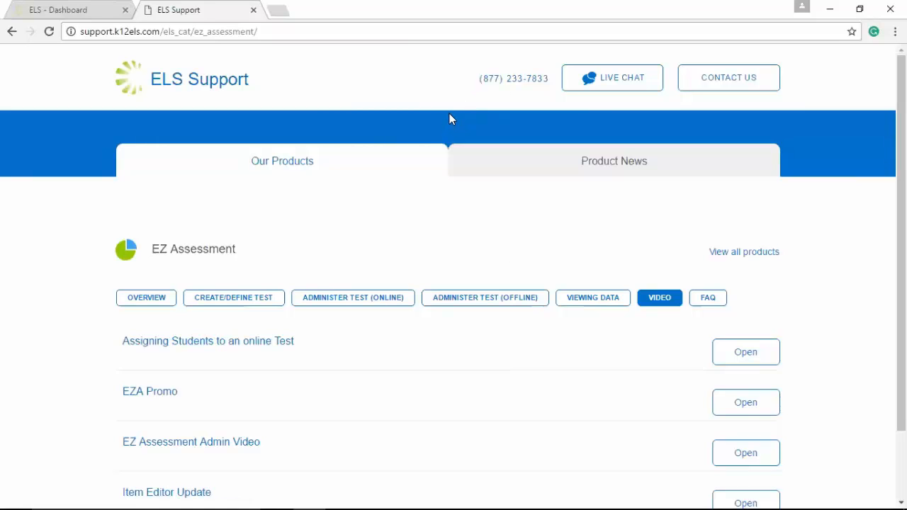
Return to the ELS Dashboard, highlight the support phone number in the footer, and open the live chat form.
click(71, 10)
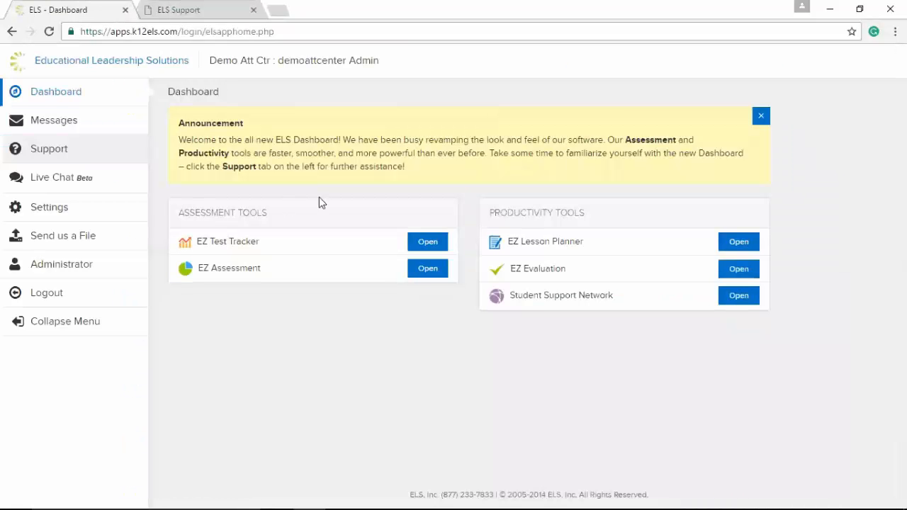
drag(442, 495, 491, 492)
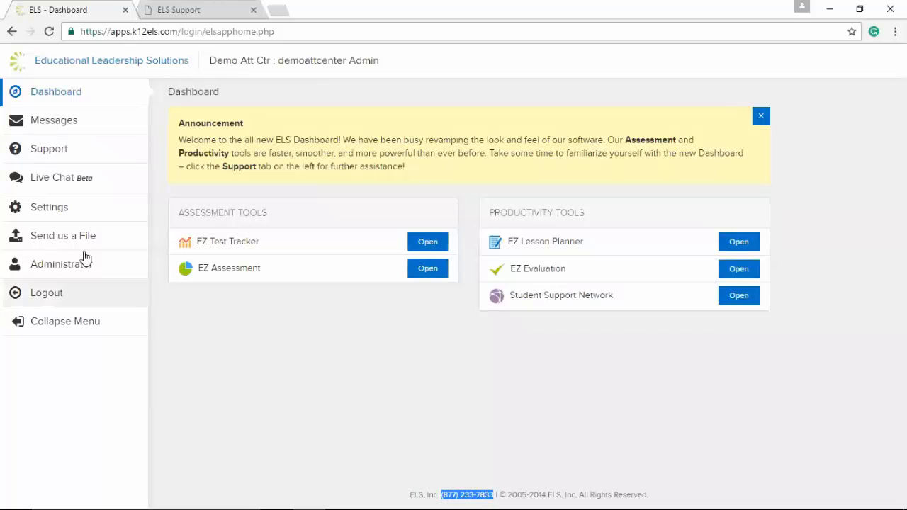
click(51, 182)
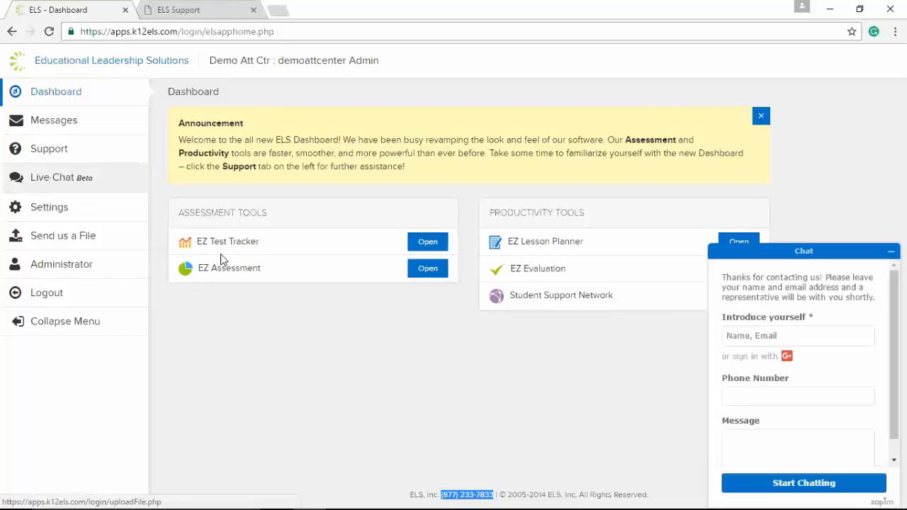